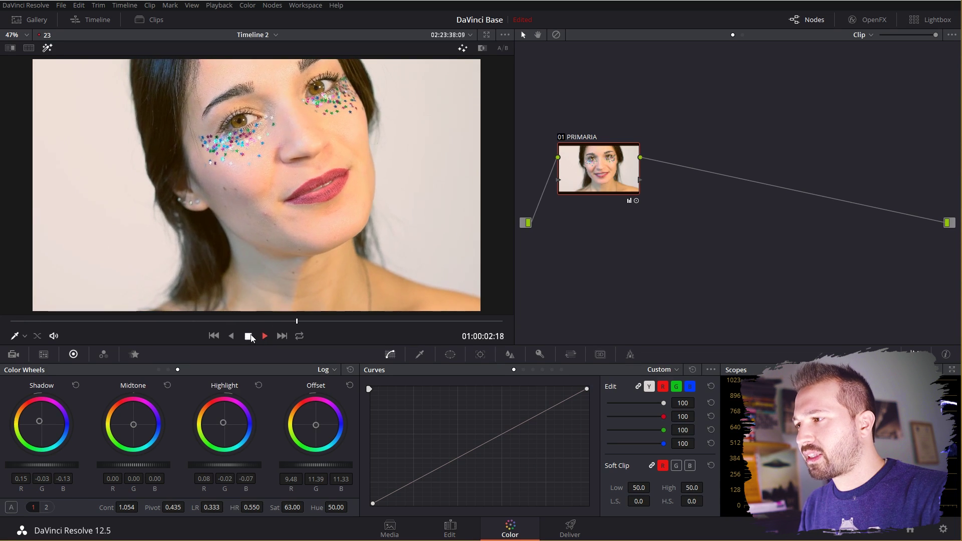
Step: Stop the portrait clip's playback at 01:00:02:21 in the Color page viewer
{"action": "key", "text": "space"}
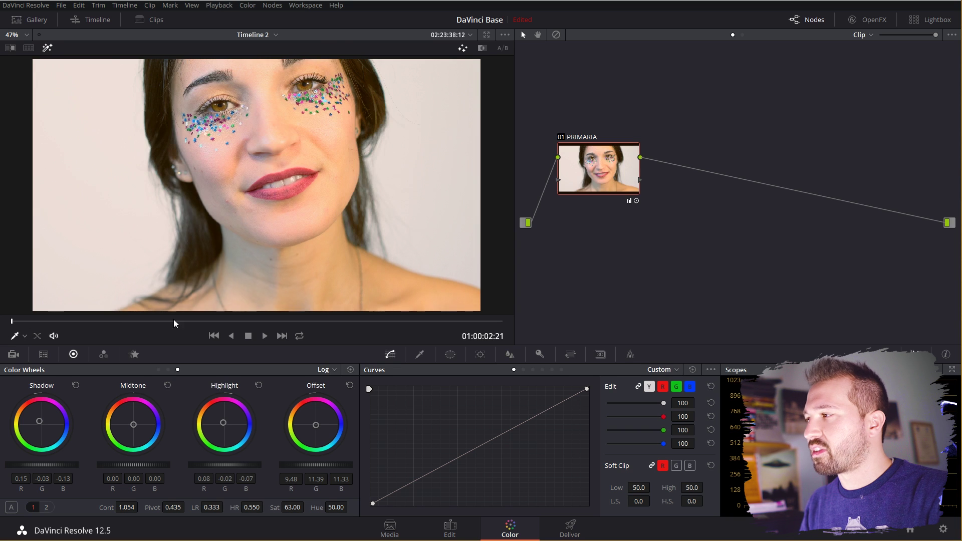
Step: Add a serial node 02 after PRIMARIA and line it up beside it
{"action": "right_click", "coordinate": [589, 175]}
{"action": "mouse_move", "coordinate": [618, 206]}
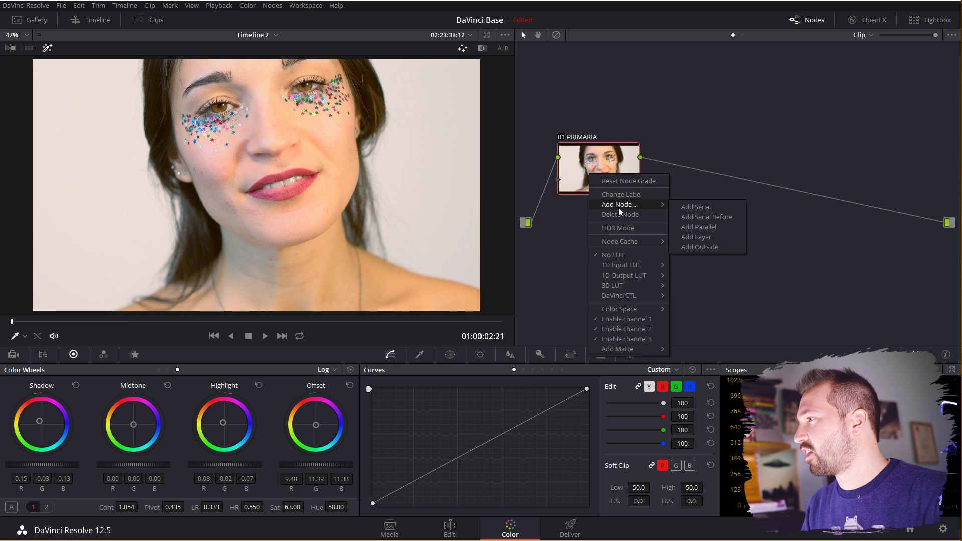
{"action": "left_click", "coordinate": [686, 207]}
{"action": "left_click_drag", "start_coordinate": [602, 161], "coordinate": [578, 138]}
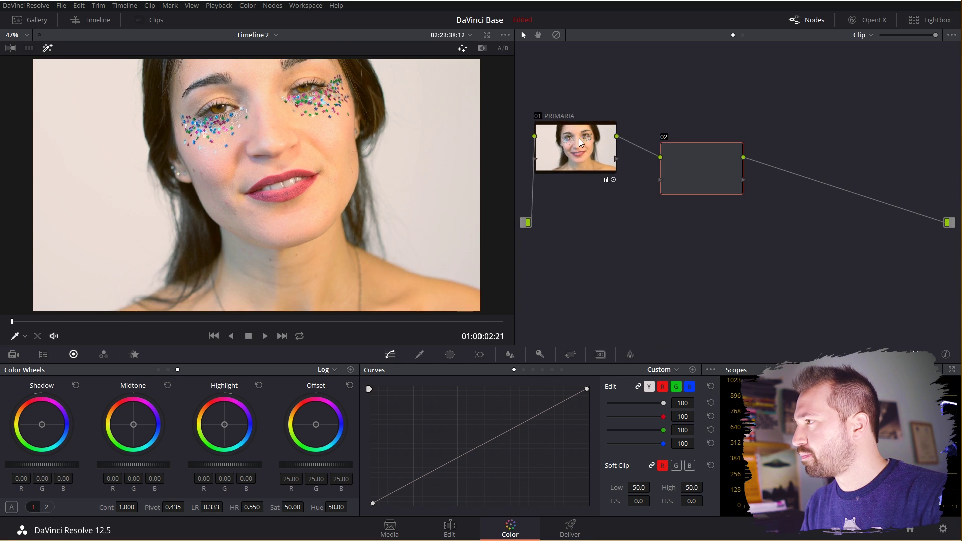
{"action": "left_click_drag", "start_coordinate": [694, 186], "coordinate": [670, 168]}
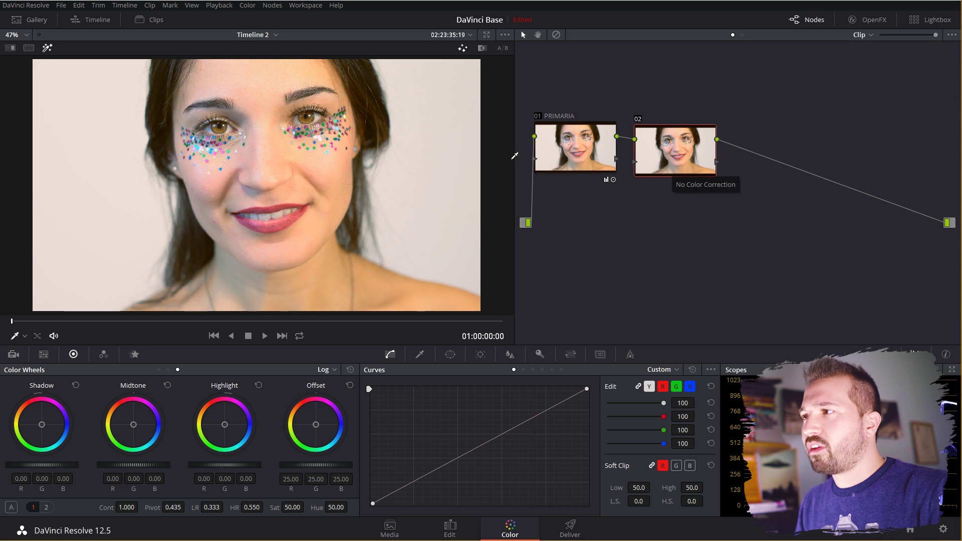
Step: Label node 02 as LUCI
{"action": "right_click", "coordinate": [682, 143]}
{"action": "left_click", "coordinate": [714, 164]}
{"action": "type", "text": "LUCI"}
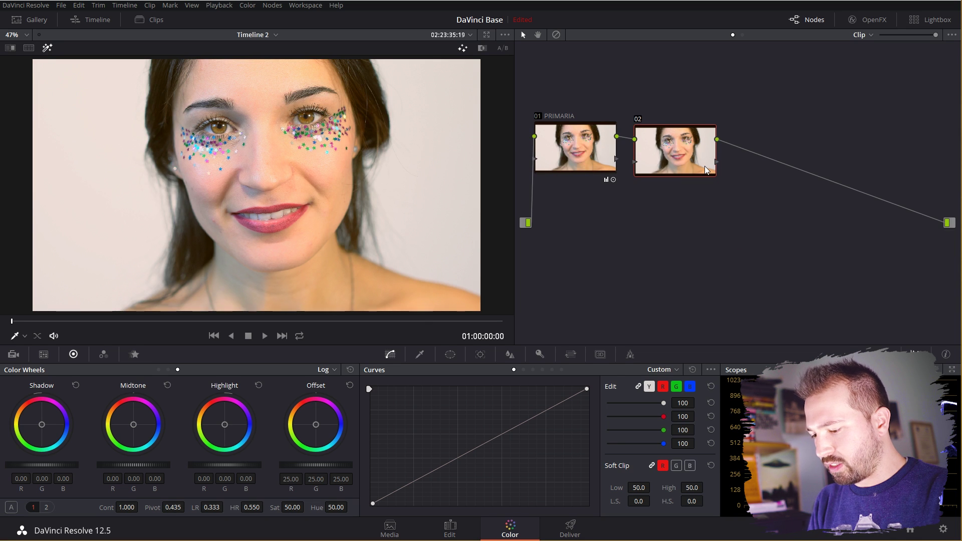
{"action": "key", "text": "Return"}
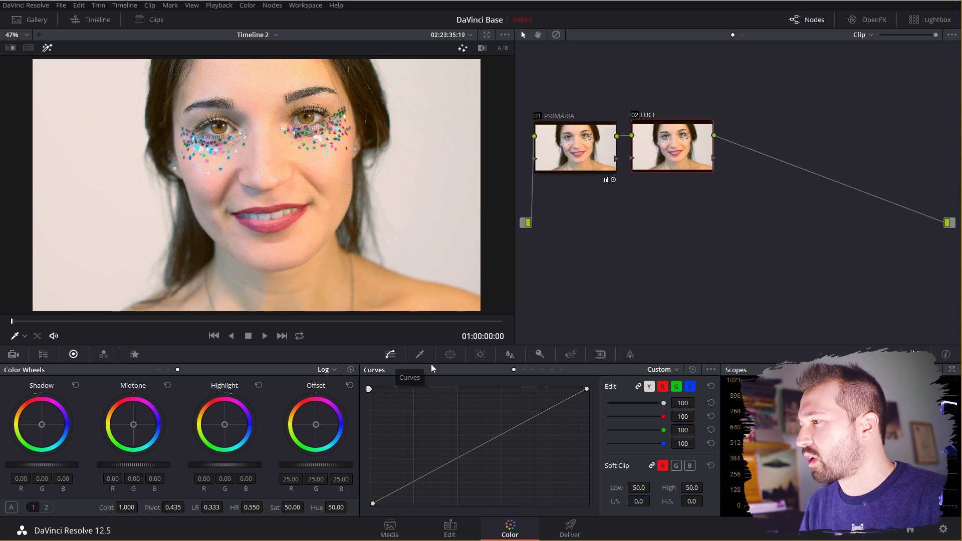
Step: Show the Qualifier palette, try the LUM and 3D modes, then settle on HSL
{"action": "left_click", "coordinate": [420, 354]}
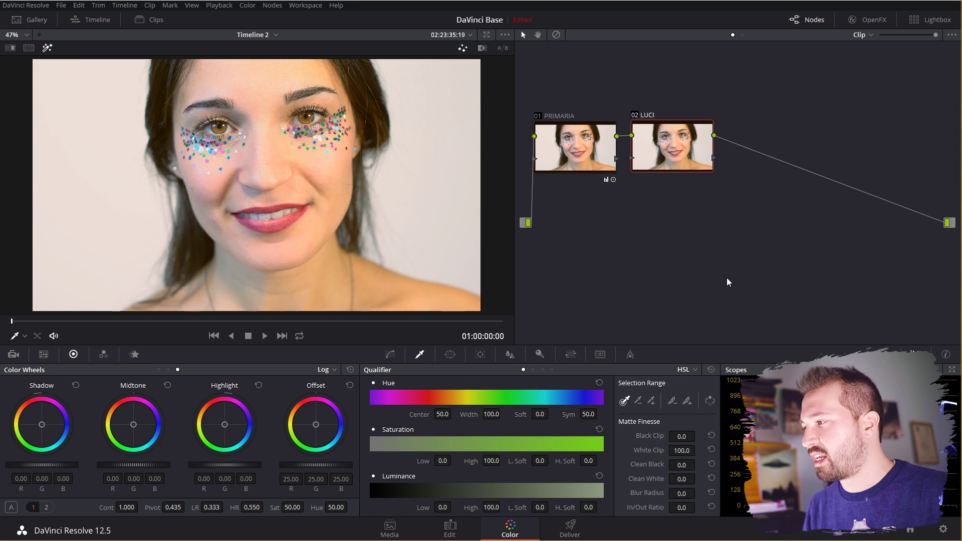
{"action": "left_click", "coordinate": [683, 370]}
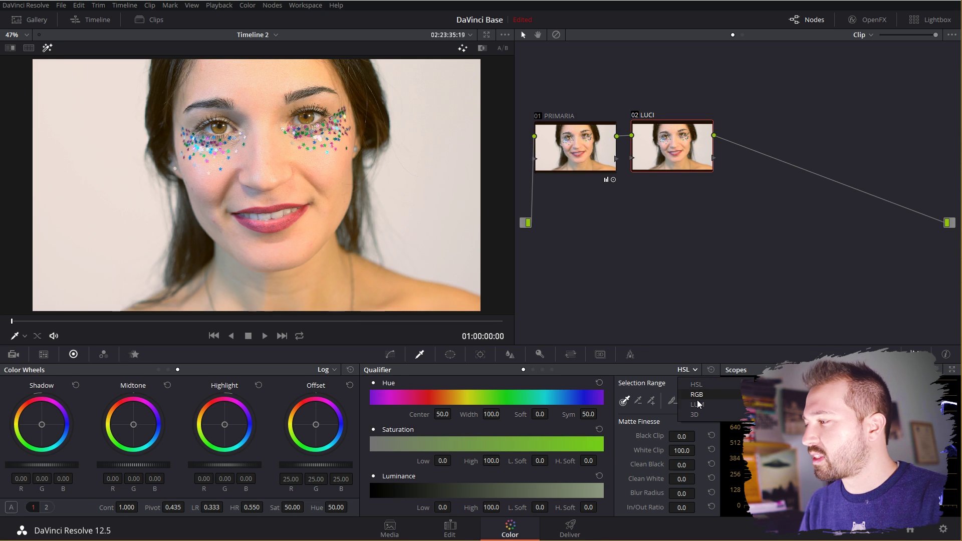
{"action": "left_click", "coordinate": [700, 405]}
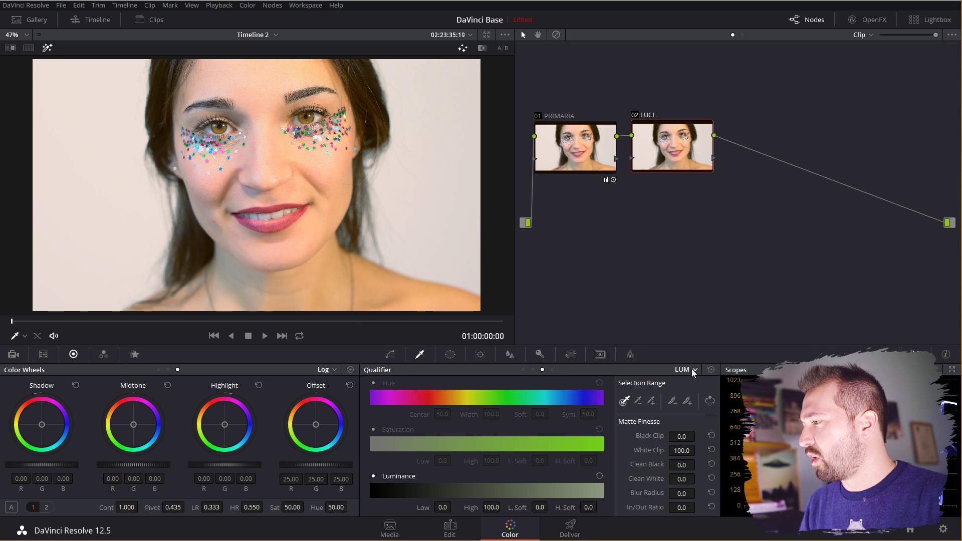
{"action": "left_click", "coordinate": [692, 369]}
{"action": "left_click", "coordinate": [694, 414]}
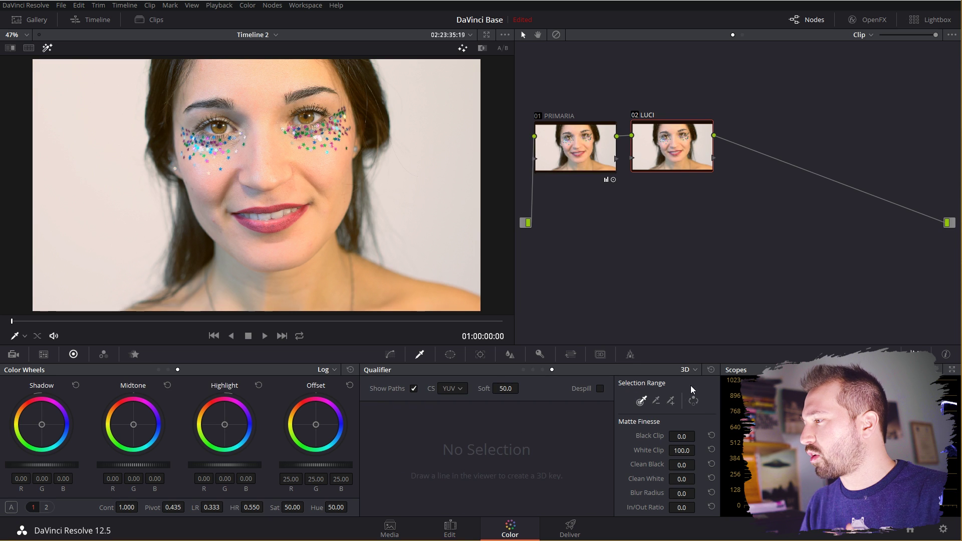
{"action": "left_click", "coordinate": [689, 370]}
{"action": "left_click", "coordinate": [689, 376]}
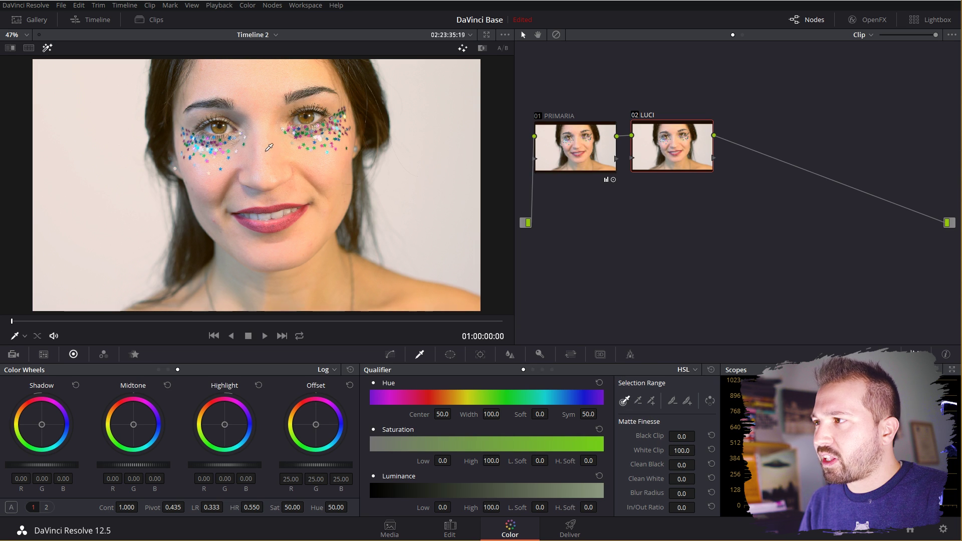
Step: Sample the face skin with the qualifier eyedropper, extending toward brighter, more saturated skin
{"action": "left_click", "coordinate": [285, 168]}
{"action": "mouse_move", "coordinate": [290, 176]}
{"action": "left_mouse_down"}
{"action": "mouse_move", "coordinate": [309, 115]}
{"action": "mouse_move", "coordinate": [371, 86]}
{"action": "left_mouse_up"}
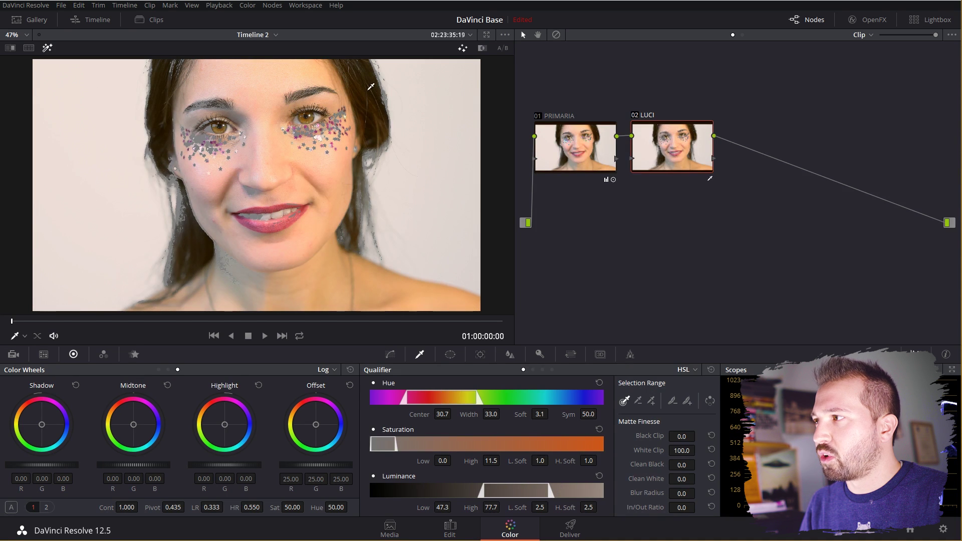
{"action": "left_click", "coordinate": [351, 95]}
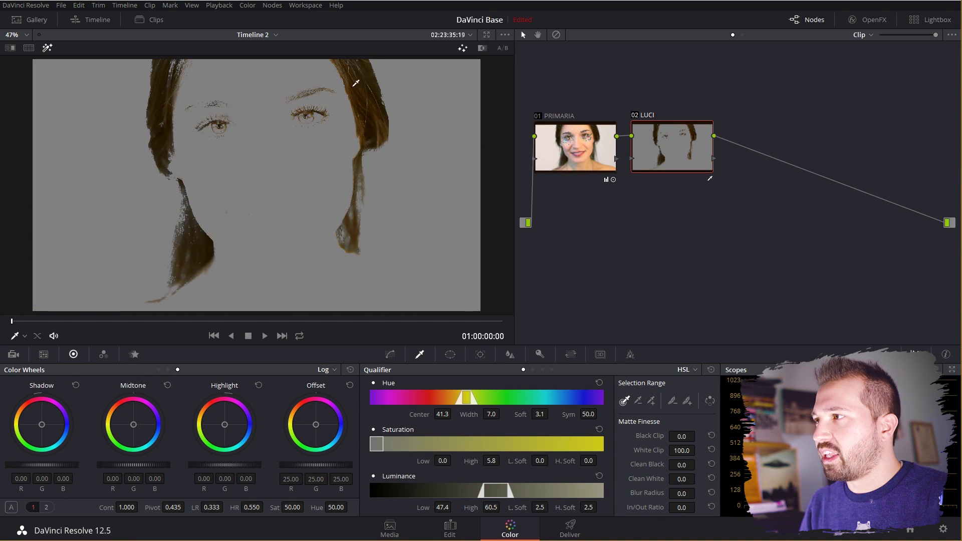
{"action": "left_click", "coordinate": [279, 172]}
{"action": "left_click_drag", "start_coordinate": [278, 173], "coordinate": [287, 220]}
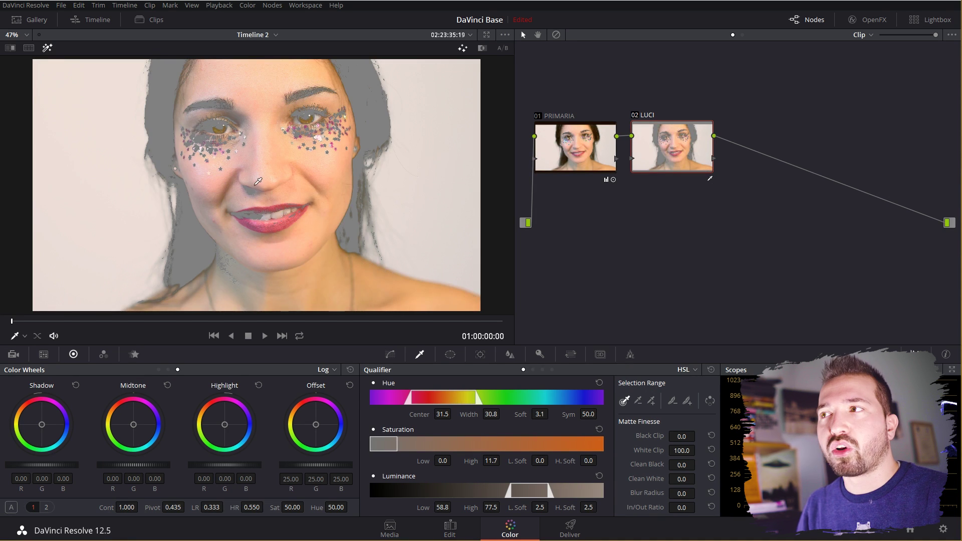
Step: Compare the Highlight matte and re-pick the skin tone on the nose and cheek
{"action": "left_click", "coordinate": [50, 50]}
{"action": "left_click", "coordinate": [49, 50]}
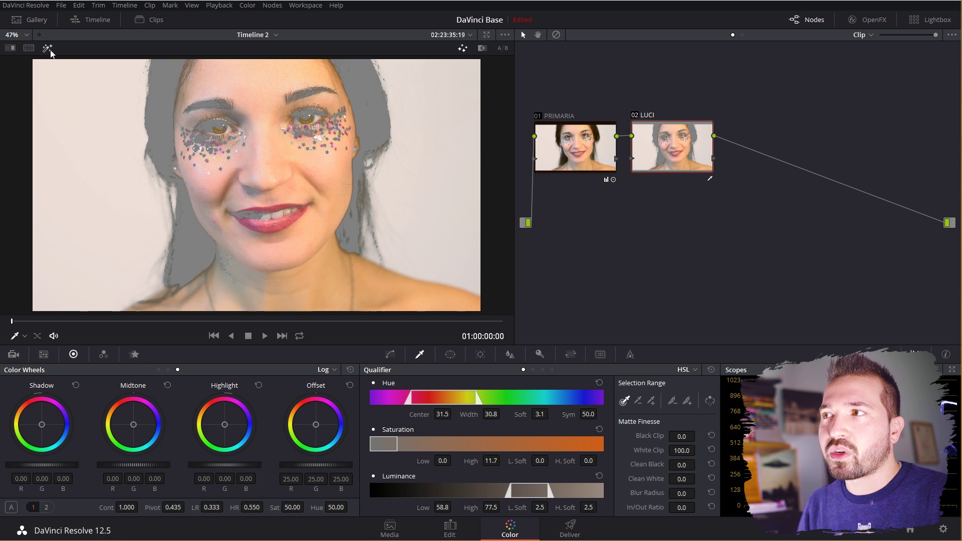
{"action": "left_click", "coordinate": [49, 51]}
{"action": "left_click", "coordinate": [49, 50]}
{"action": "left_click", "coordinate": [50, 50]}
{"action": "left_click", "coordinate": [50, 50]}
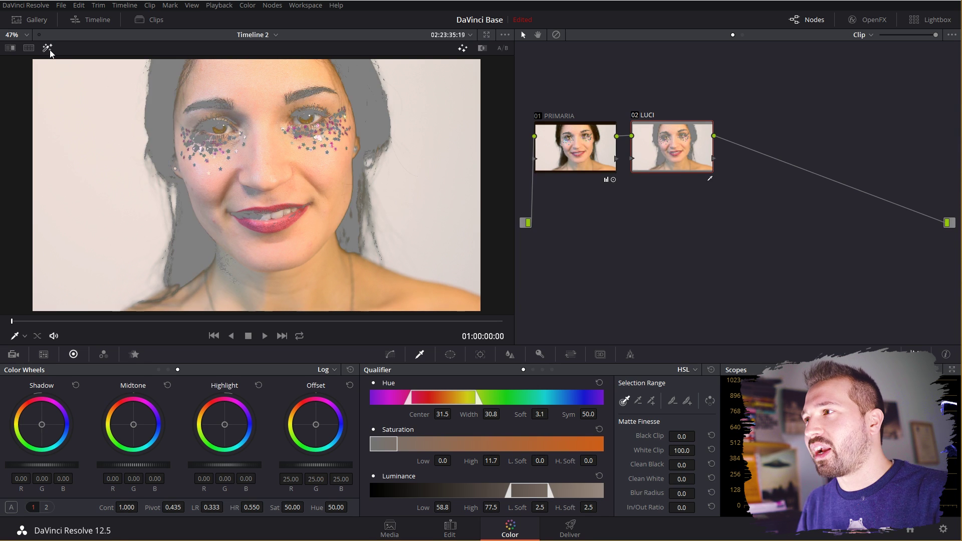
{"action": "left_click", "coordinate": [49, 50]}
{"action": "left_click", "coordinate": [50, 50]}
{"action": "left_click", "coordinate": [277, 171]}
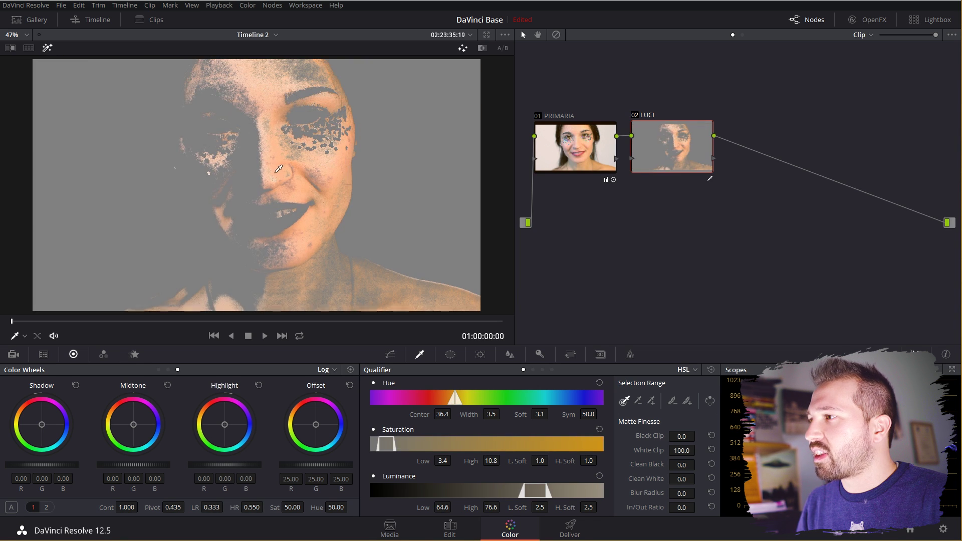
{"action": "left_click", "coordinate": [270, 174]}
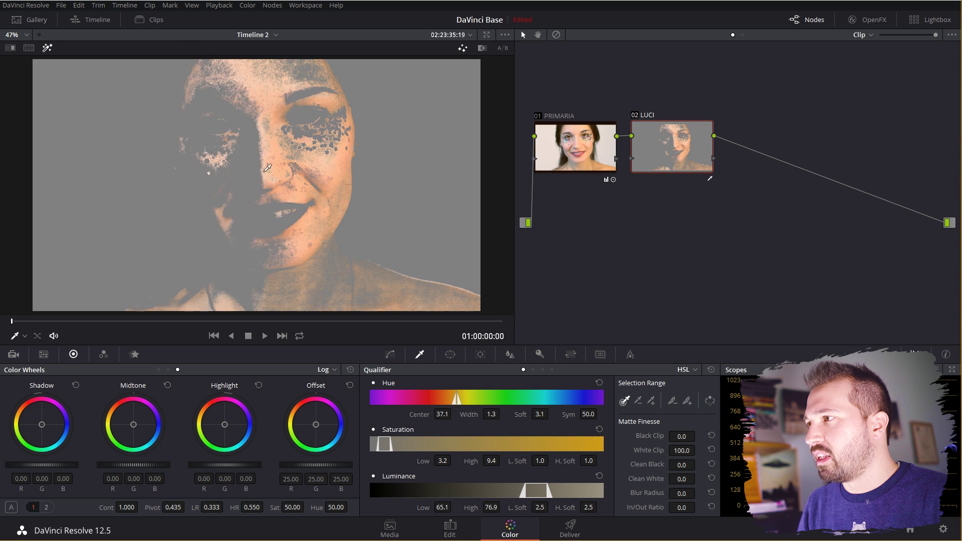
{"action": "left_click", "coordinate": [270, 169]}
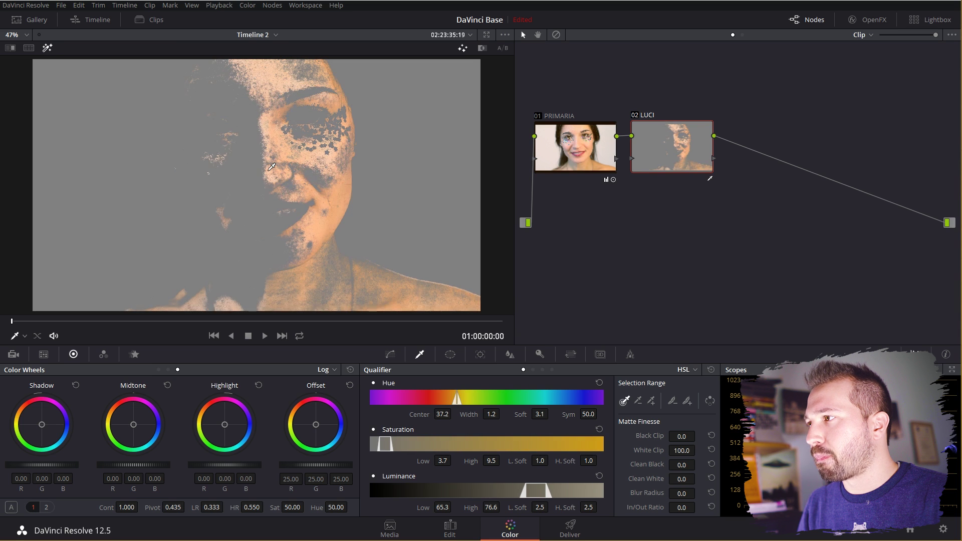
Step: Raise Luminance Low so the key spans 68.6–77.5, then turn Highlight off
{"action": "left_click", "coordinate": [48, 48]}
{"action": "left_click", "coordinate": [48, 48]}
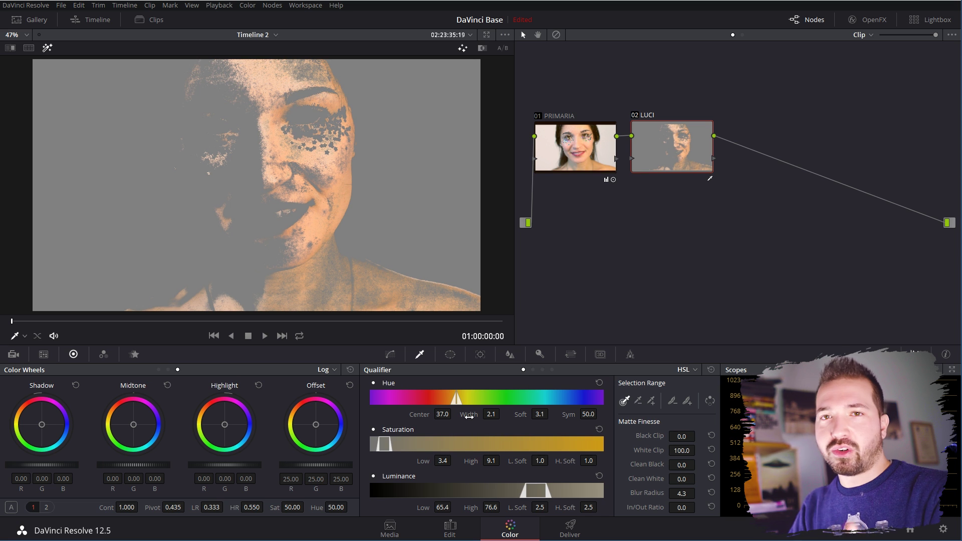
{"action": "left_click_drag", "start_coordinate": [442, 508], "coordinate": [451, 507]}
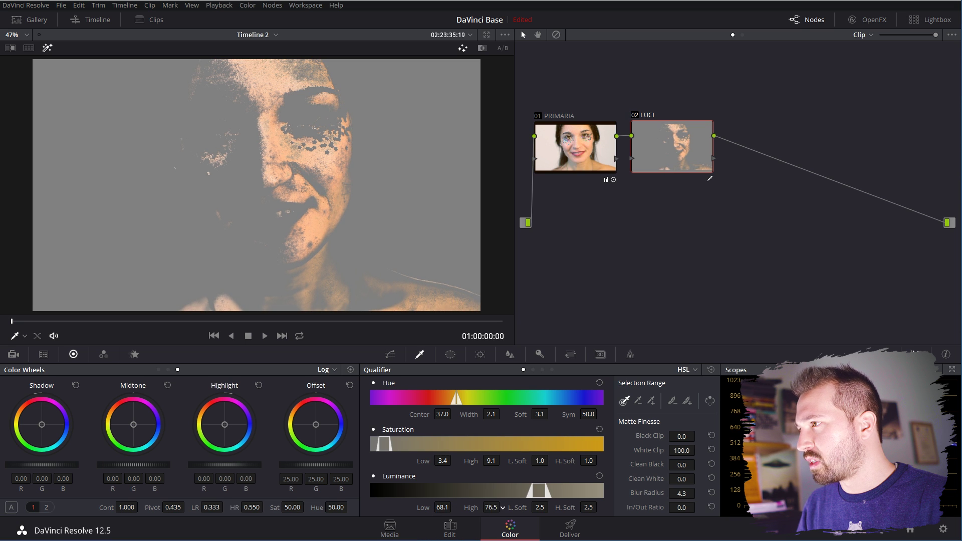
{"action": "left_click_drag", "start_coordinate": [428, 509], "coordinate": [454, 508]}
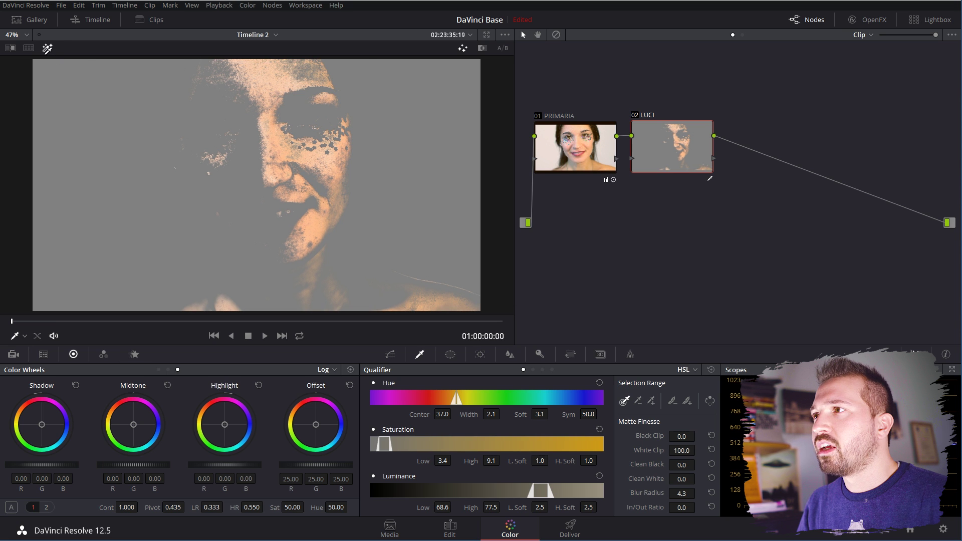
{"action": "left_click", "coordinate": [47, 48]}
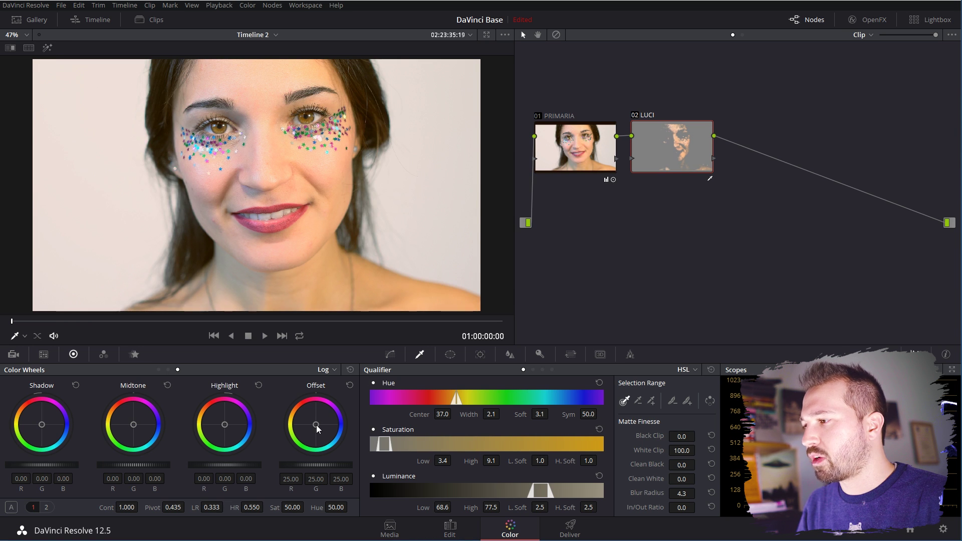
Step: Tint the skin highlights magenta with Offset 28.96/23.22/30.38, then toggle LUCI to compare
{"action": "left_click_drag", "start_coordinate": [317, 425], "coordinate": [323, 425]}
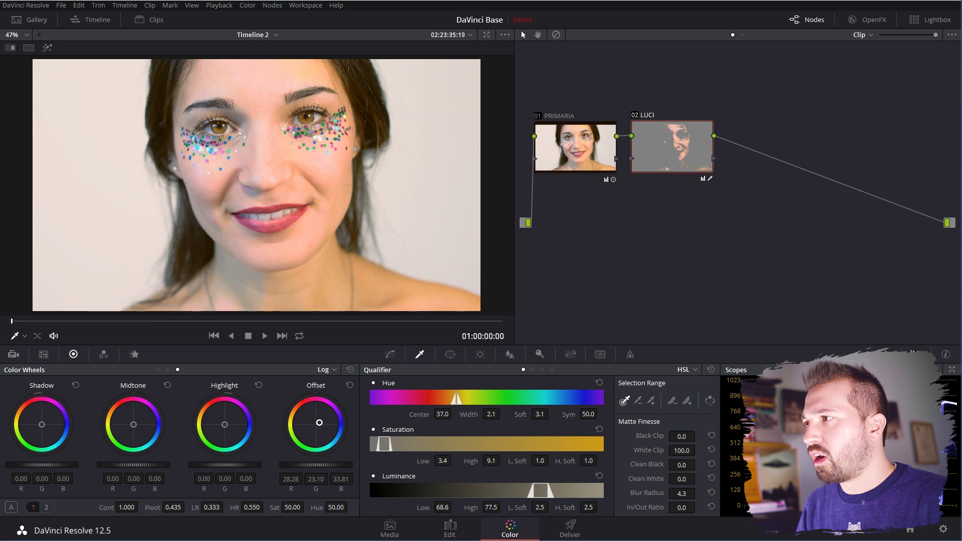
{"action": "left_click_drag", "start_coordinate": [319, 422], "coordinate": [318, 421]}
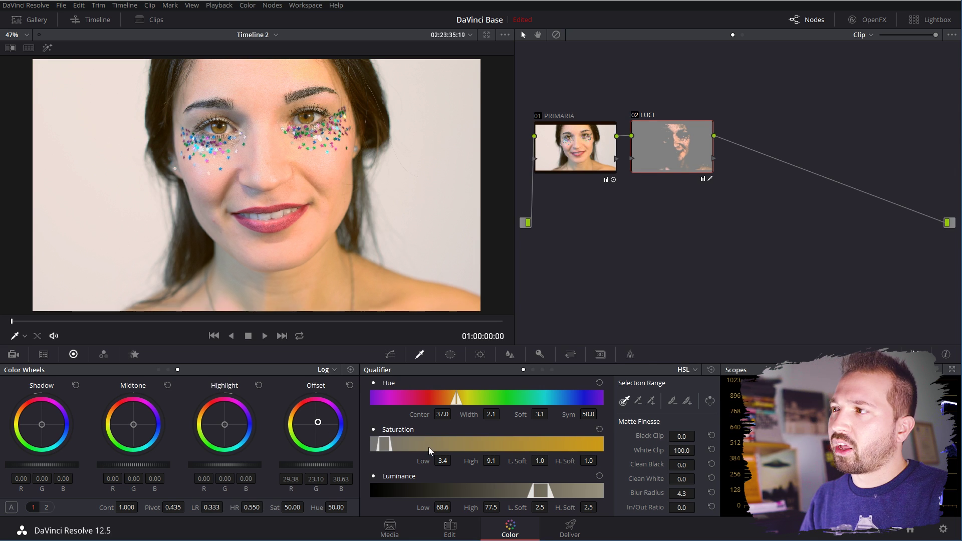
{"action": "left_click", "coordinate": [390, 354]}
{"action": "key", "text": "ctrl+d"}
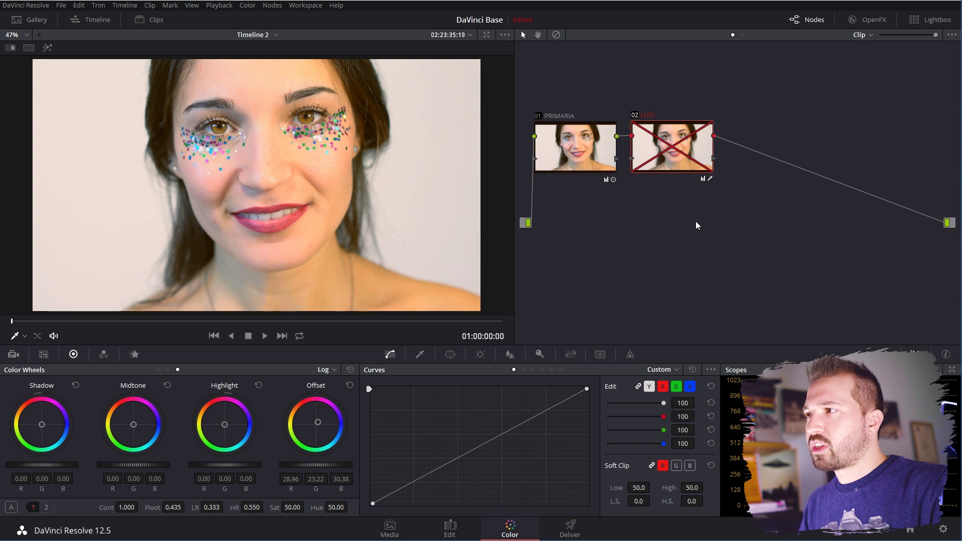
{"action": "key", "text": "ctrl+d"}
{"action": "key", "text": "ctrl+d"}
{"action": "key", "text": "ctrl+d"}
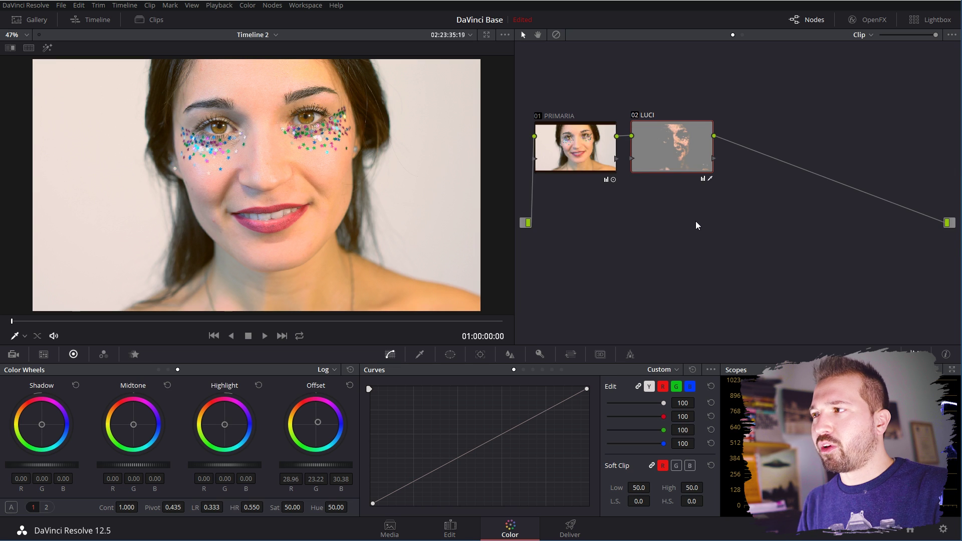
Step: Add node 03 after LUCI and set its qualifier to 3D mode
{"action": "right_click", "coordinate": [659, 157]}
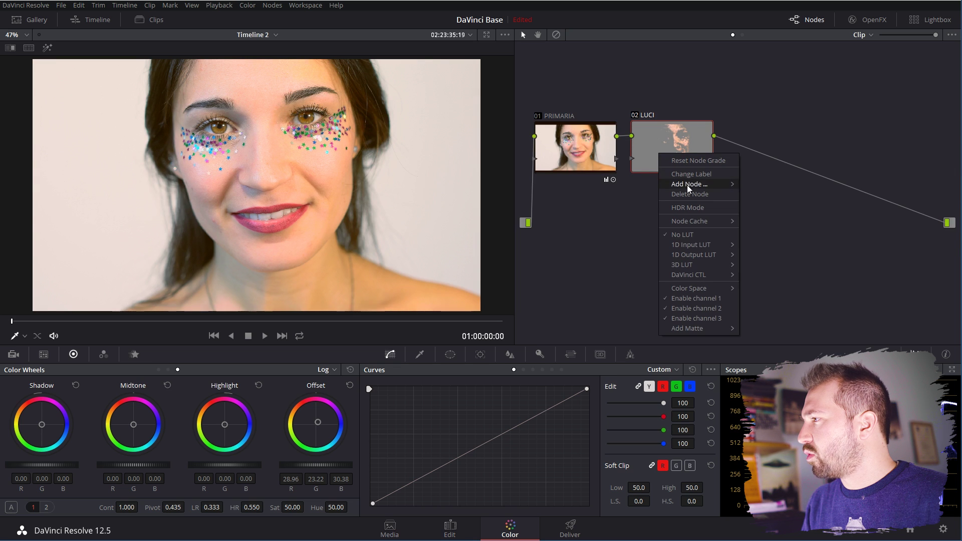
{"action": "key", "text": "Escape"}
{"action": "key", "text": "alt+s"}
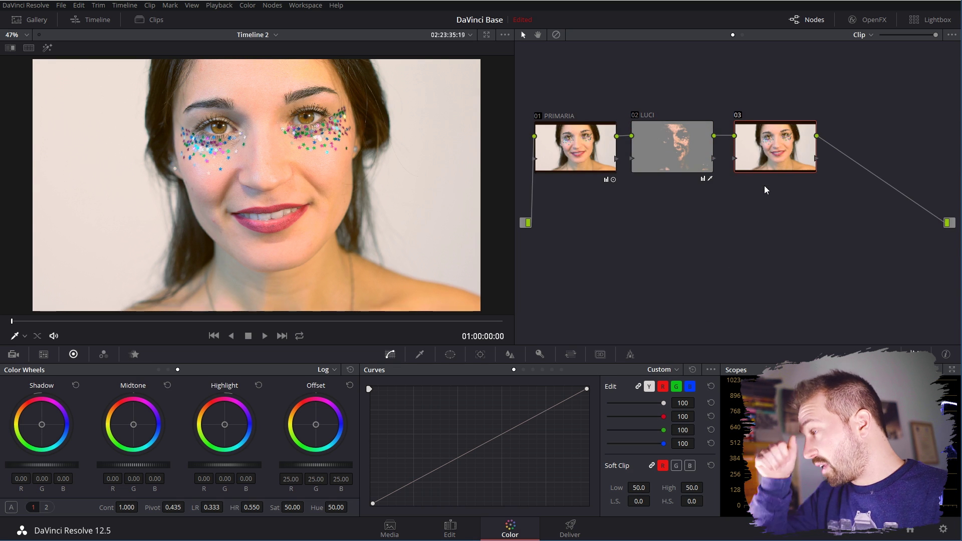
{"action": "left_click", "coordinate": [418, 354]}
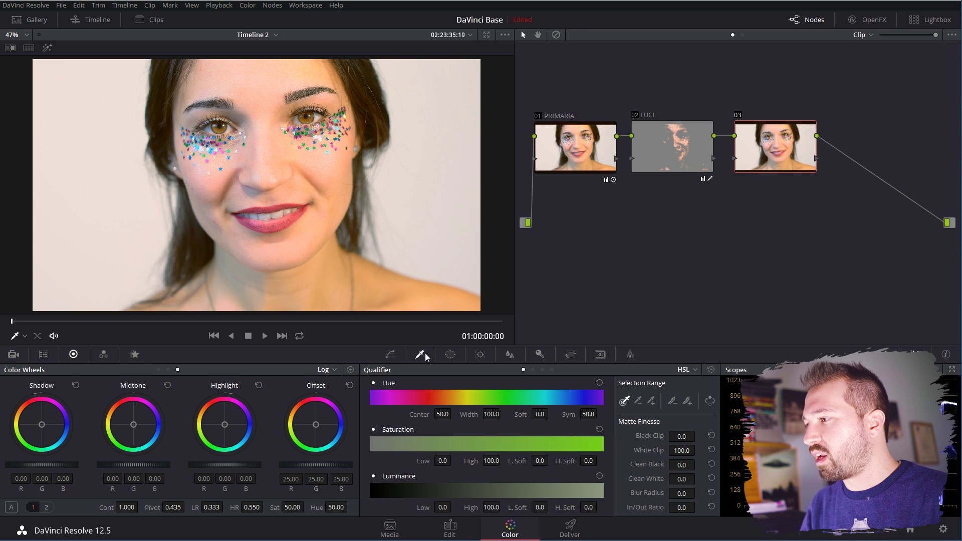
{"action": "left_click", "coordinate": [685, 372]}
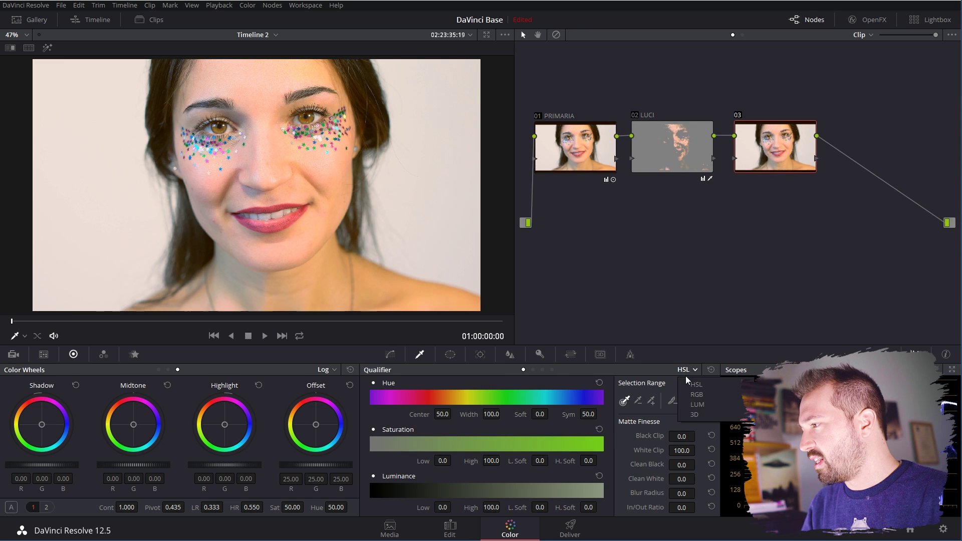
{"action": "left_click", "coordinate": [692, 412]}
Step: Zoom in on the mouth and stroke the lips to key them, previewing the matte
{"action": "scroll", "coordinate": [304, 274], "scroll_direction": "up", "scroll_amount": 2}
{"action": "scroll", "coordinate": [304, 274], "scroll_direction": "up", "scroll_amount": 2}
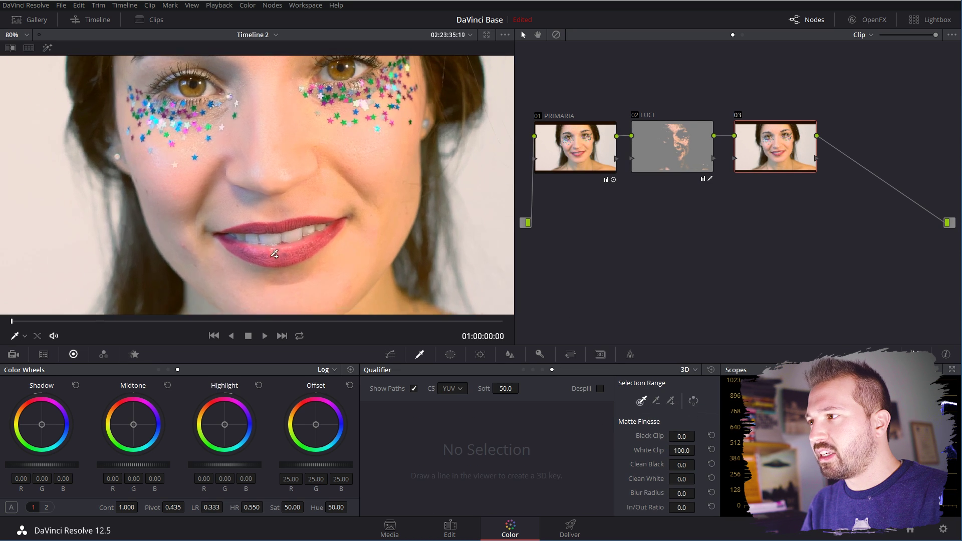
{"action": "scroll", "coordinate": [304, 274], "scroll_direction": "up", "scroll_amount": 2}
{"action": "scroll", "coordinate": [304, 274], "scroll_direction": "up", "scroll_amount": 1}
{"action": "scroll", "coordinate": [286, 281], "scroll_direction": "up", "scroll_amount": 1}
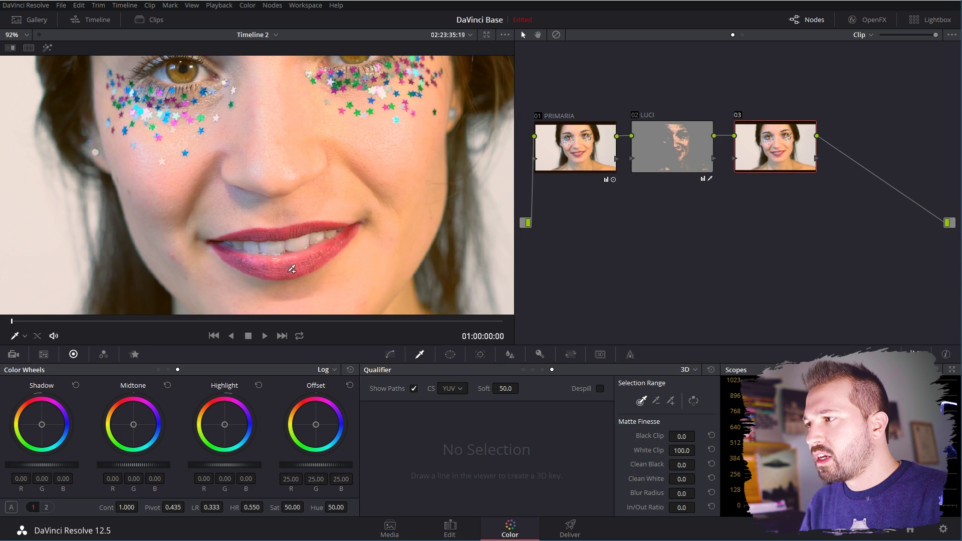
{"action": "mouse_move", "coordinate": [283, 272]}
{"action": "left_mouse_down"}
{"action": "mouse_move", "coordinate": [306, 259]}
{"action": "mouse_move", "coordinate": [307, 231]}
{"action": "left_mouse_up"}
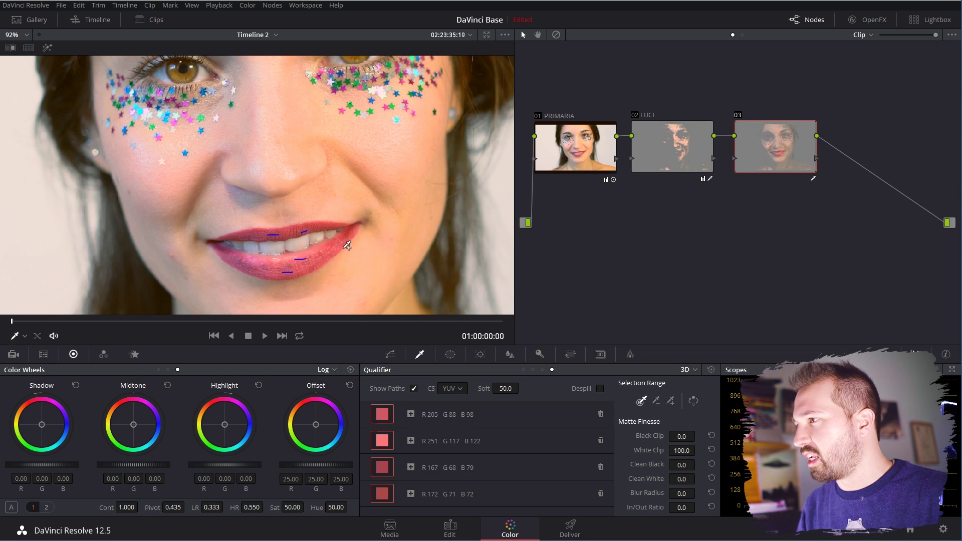
{"action": "key", "text": "shift+h"}
Step: Subtract the surrounding skin tone and cheek glitter from the lip key
{"action": "scroll", "coordinate": [331, 225], "scroll_direction": "down", "scroll_amount": 4}
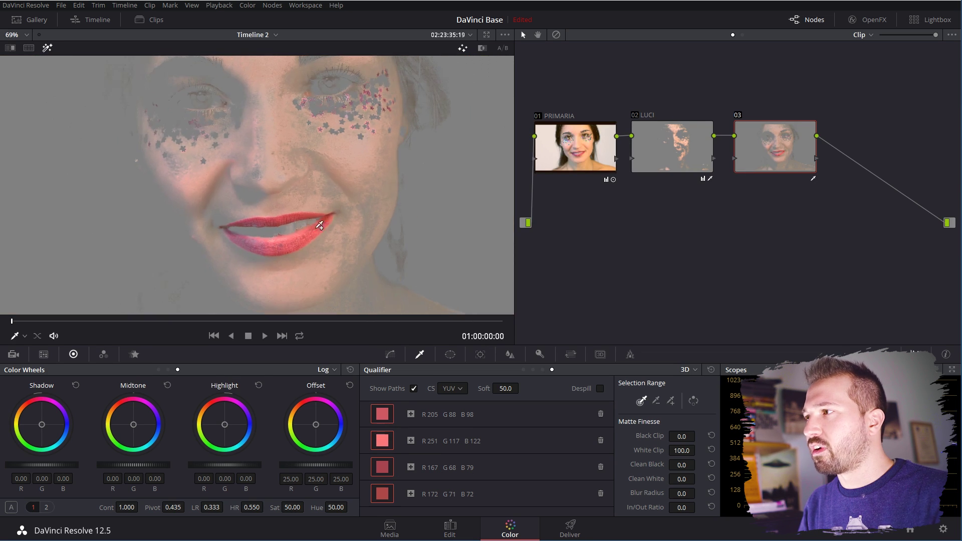
{"action": "scroll", "coordinate": [325, 215], "scroll_direction": "up", "scroll_amount": 2}
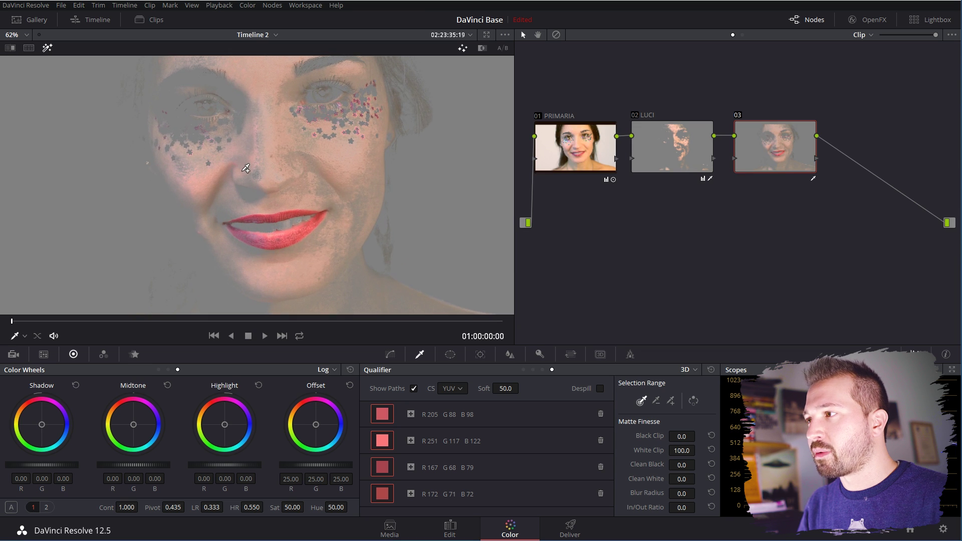
{"action": "scroll", "coordinate": [241, 166], "scroll_direction": "down", "scroll_amount": 1}
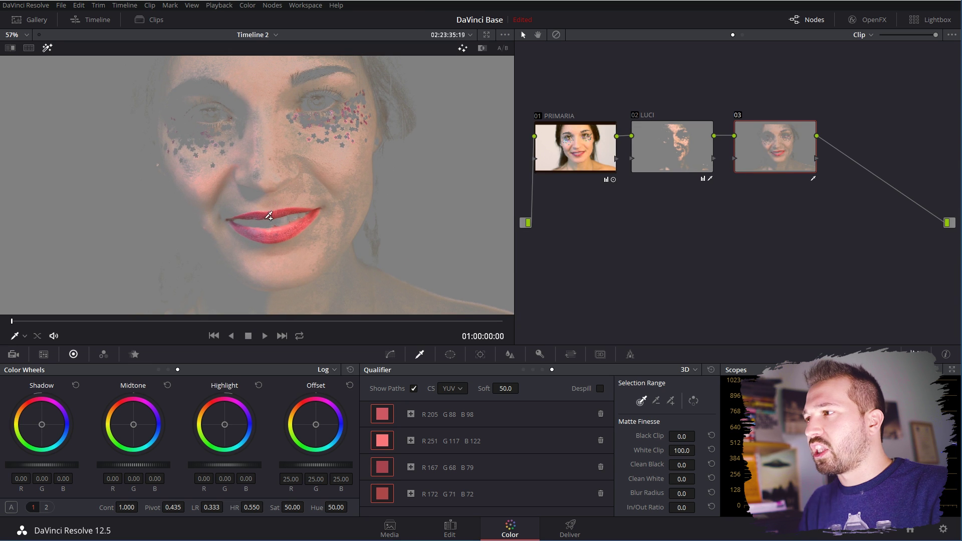
{"action": "left_click", "coordinate": [210, 190]}
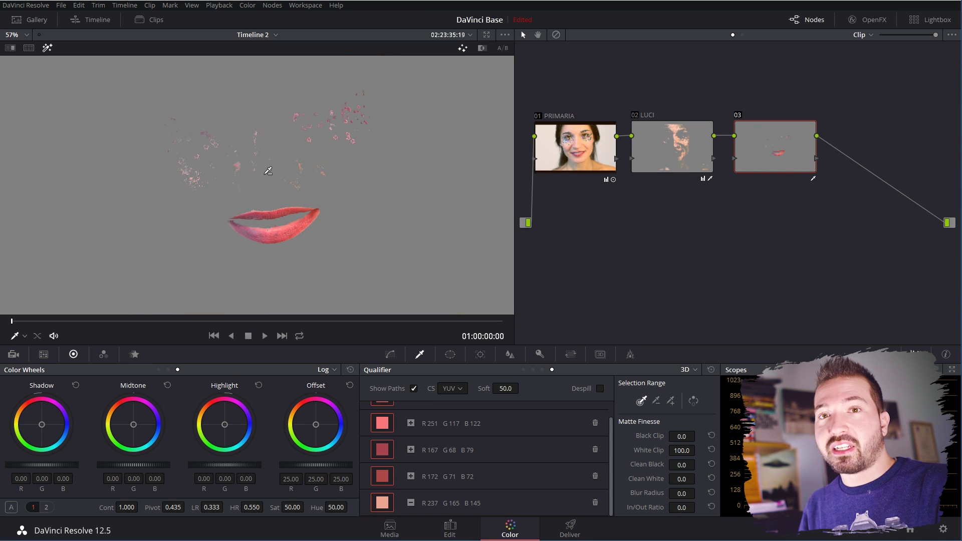
{"action": "key", "text": "shift+h"}
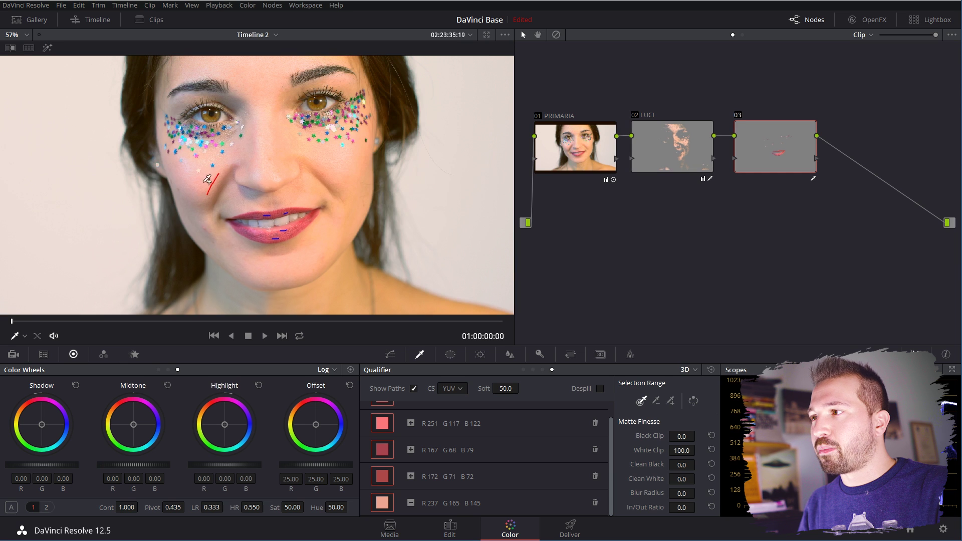
{"action": "left_click", "coordinate": [49, 49]}
{"action": "left_click", "coordinate": [190, 162]}
{"action": "left_click_drag", "start_coordinate": [681, 494], "coordinate": [689, 493]}
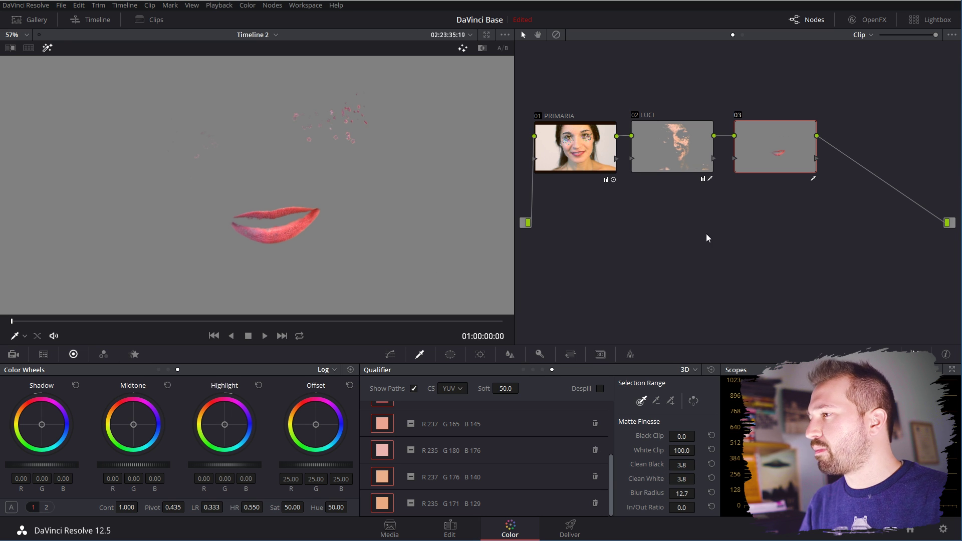
Step: Boost lip saturation to 66.60 and warm Offset to 30.68/23.72/20.61
{"action": "left_click", "coordinate": [47, 48]}
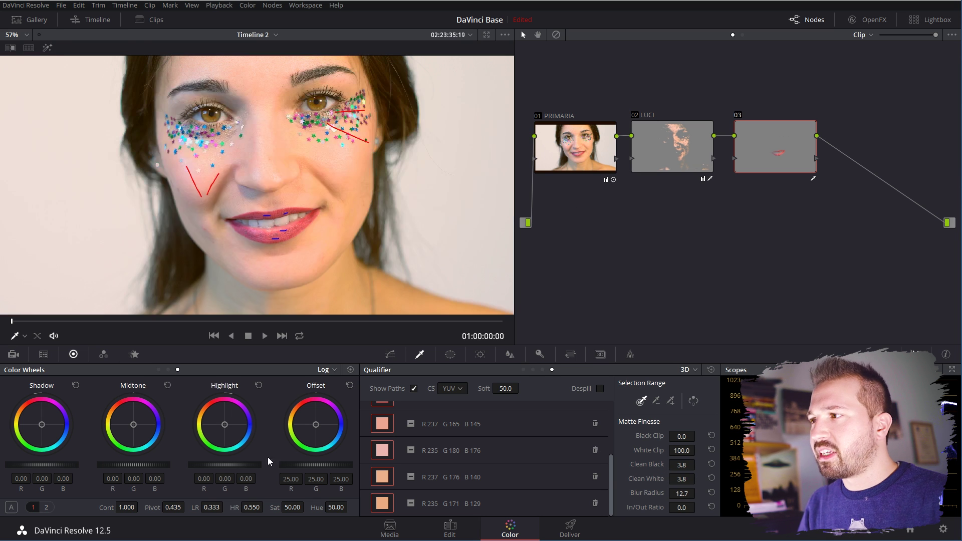
{"action": "left_click_drag", "start_coordinate": [292, 507], "coordinate": [306, 505]}
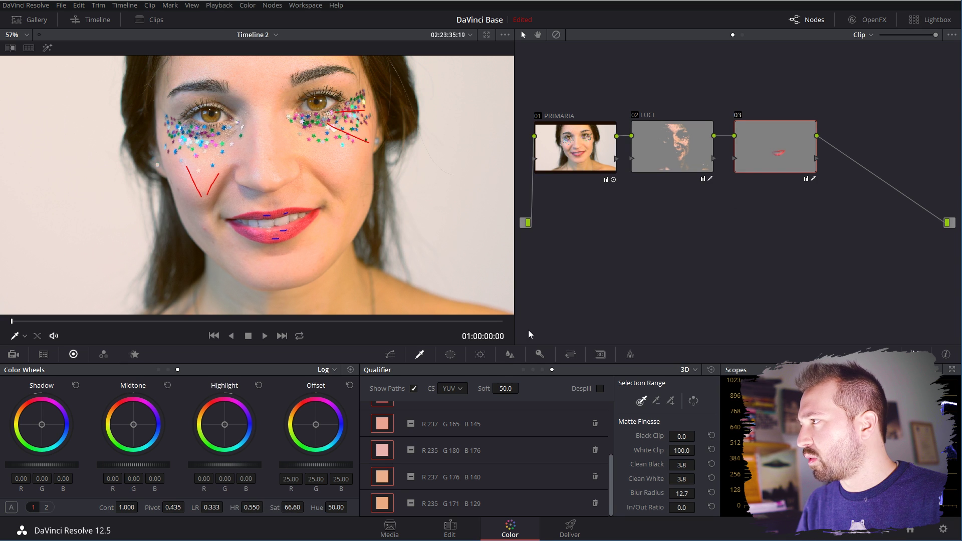
{"action": "left_click", "coordinate": [46, 507]}
{"action": "left_click_drag", "start_coordinate": [315, 422], "coordinate": [313, 421]}
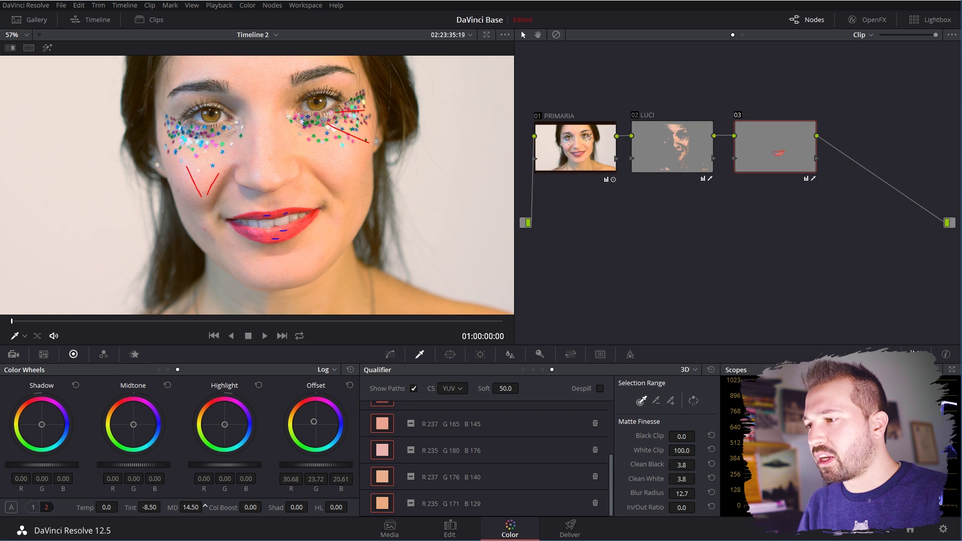
{"action": "left_click", "coordinate": [33, 507]}
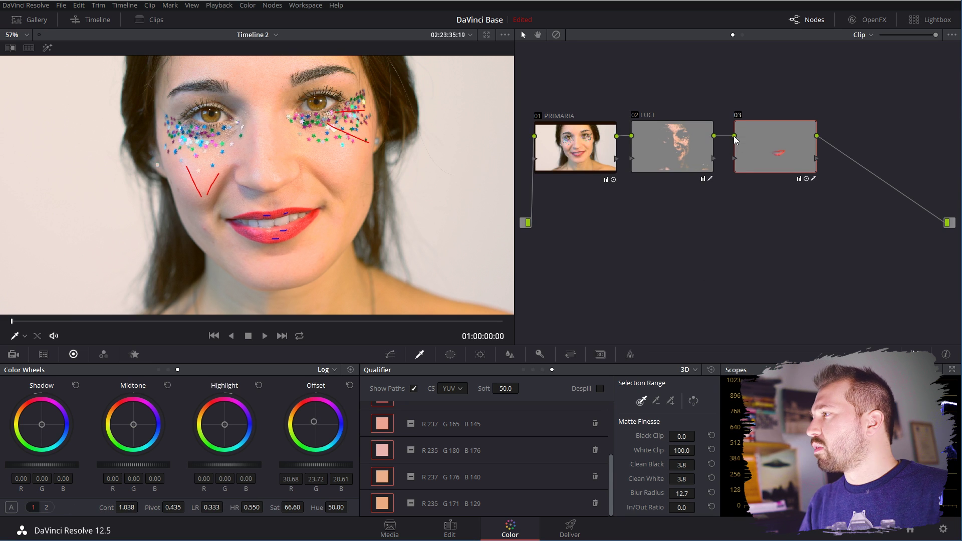
Step: Bypass and re-enable node 03 to compare, then play the clip with the matte preview on
{"action": "left_click", "coordinate": [737, 116]}
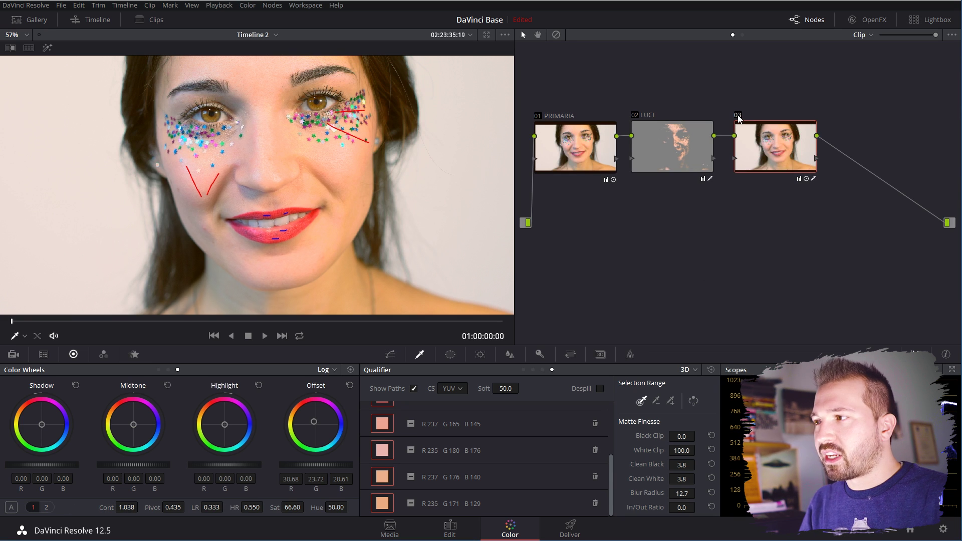
{"action": "left_click", "coordinate": [737, 116]}
{"action": "left_click", "coordinate": [737, 115]}
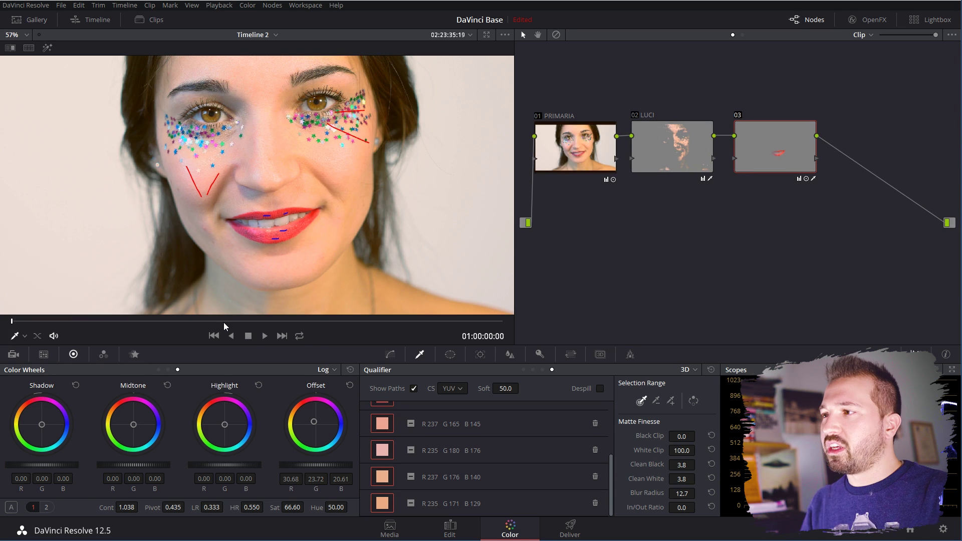
{"action": "key", "text": "space"}
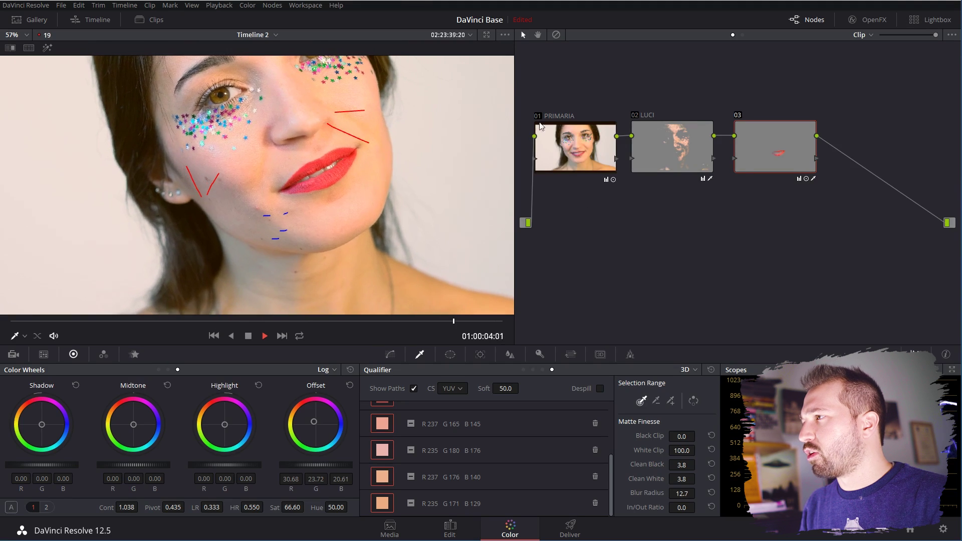
{"action": "left_click", "coordinate": [49, 48]}
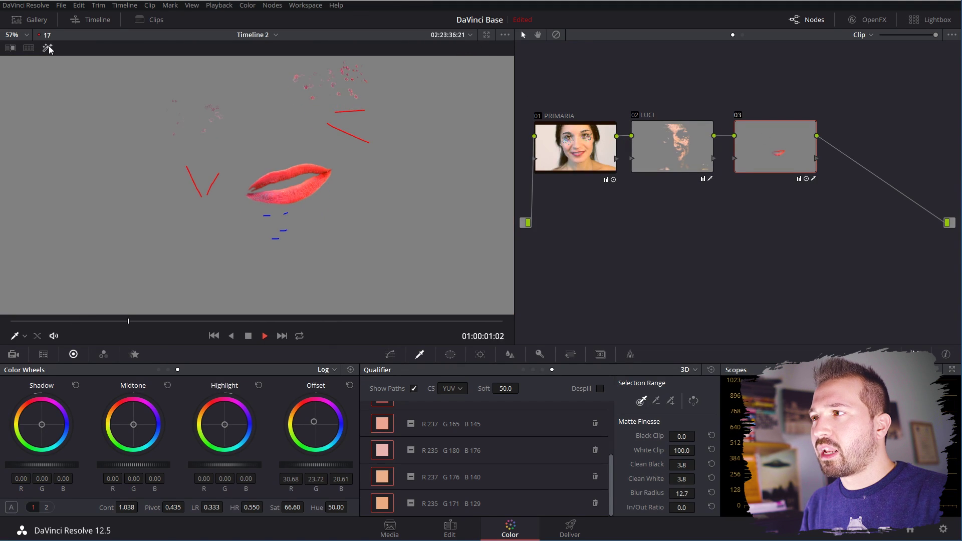
Step: Toggle the matte during playback, inspect LUCI's skin key, then stop and select PRIMARIA
{"action": "left_click", "coordinate": [51, 48]}
{"action": "left_click", "coordinate": [52, 50]}
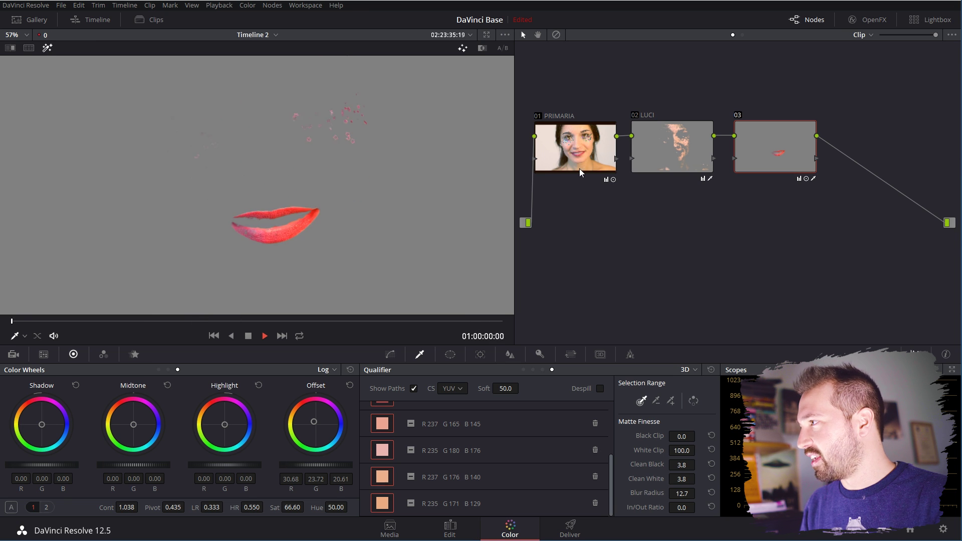
{"action": "left_click", "coordinate": [671, 148]}
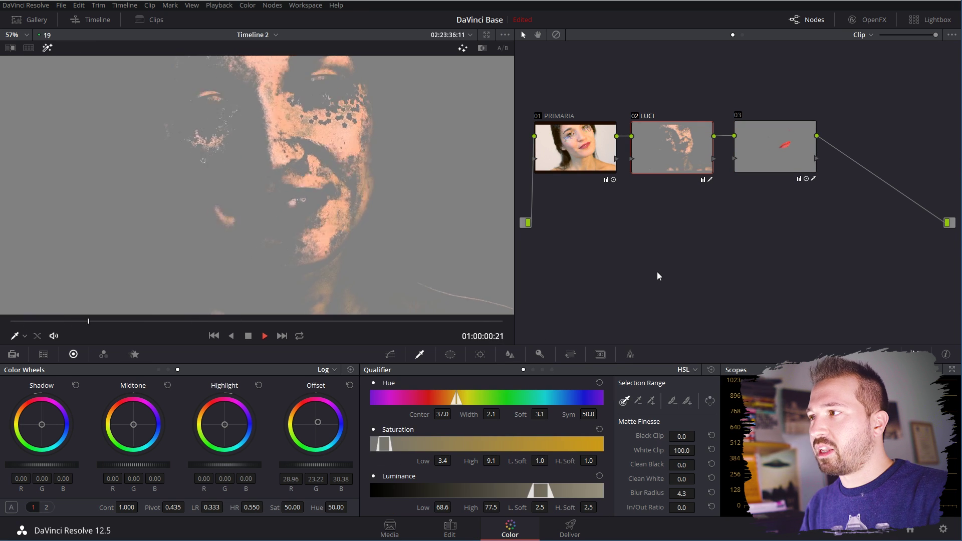
{"action": "key", "text": "space"}
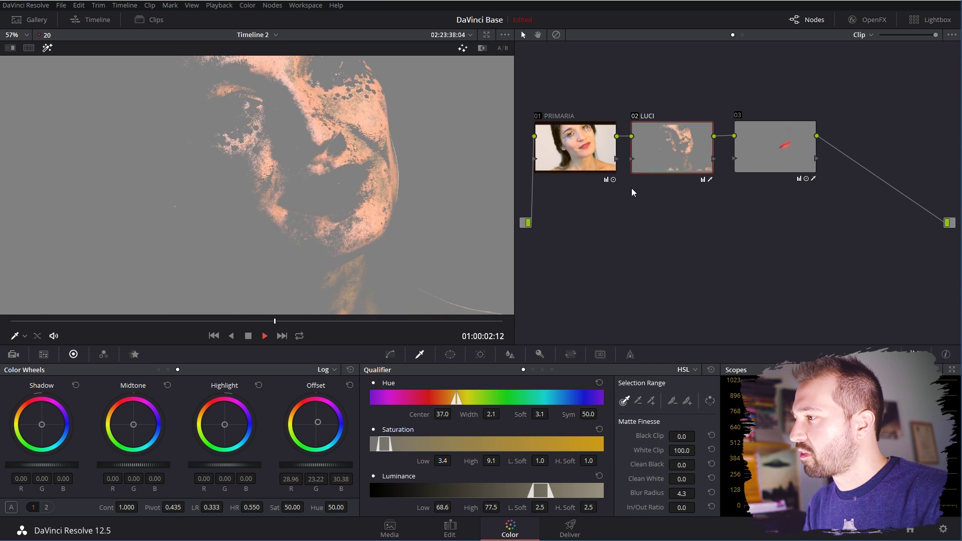
{"action": "left_click", "coordinate": [581, 141]}
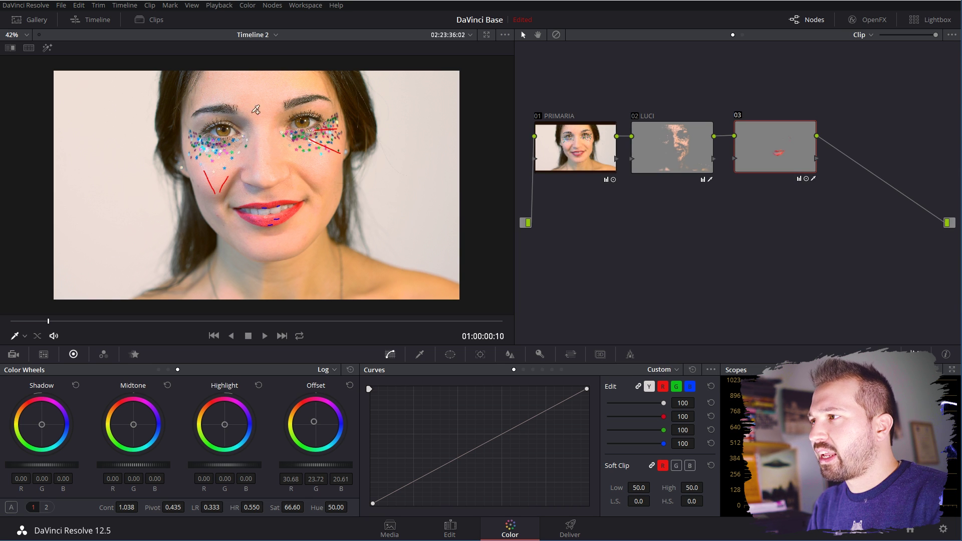
Step: Add serial node 04 after node 03 and label it occhioS
{"action": "right_click", "coordinate": [759, 144]}
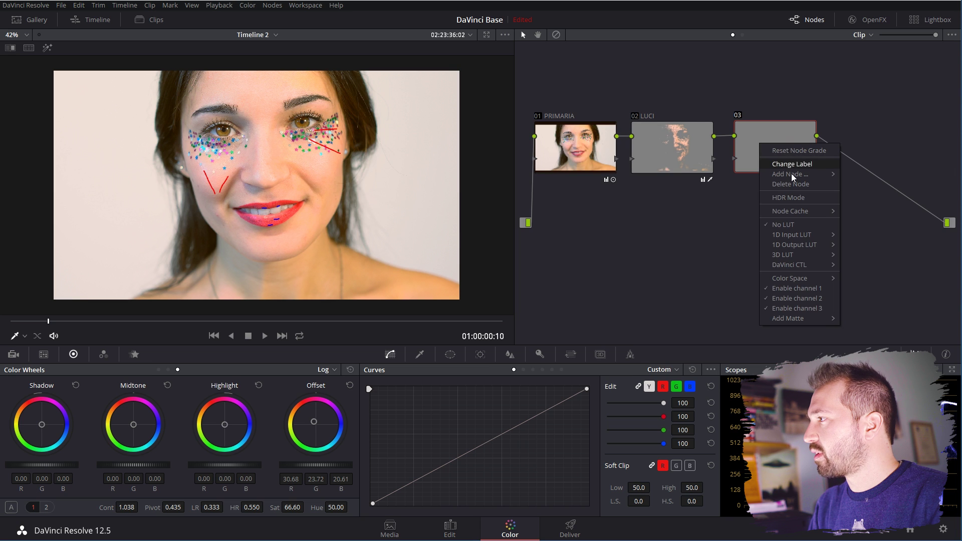
{"action": "mouse_move", "coordinate": [792, 174]}
{"action": "left_click", "coordinate": [892, 176]}
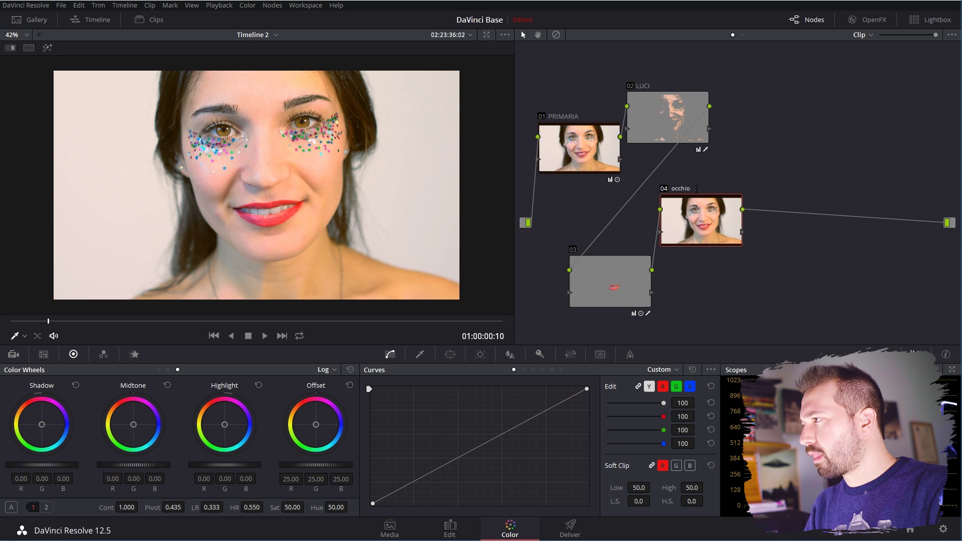
{"action": "key", "text": "Return"}
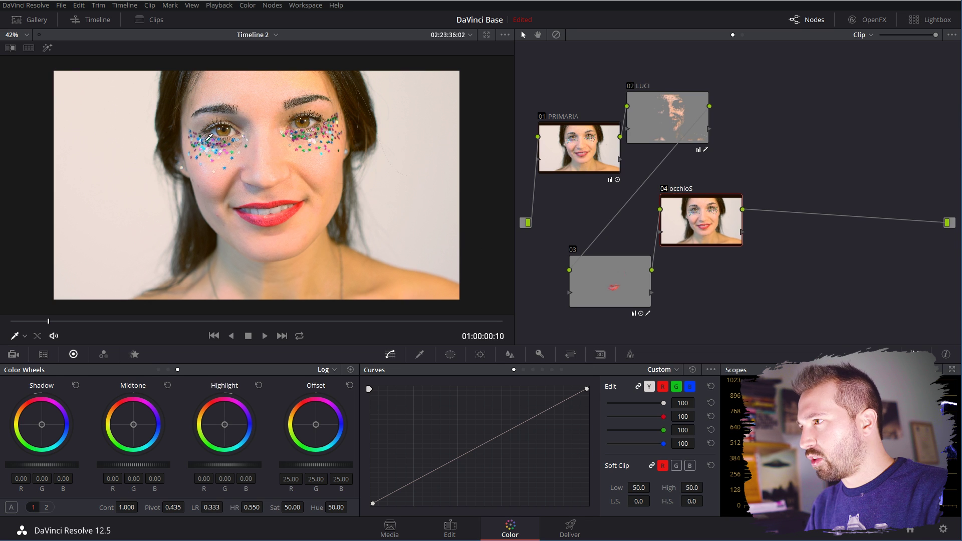
Step: Add a Curve window, move to a later frame, and enlarge and zoom the viewer
{"action": "left_click", "coordinate": [476, 353]}
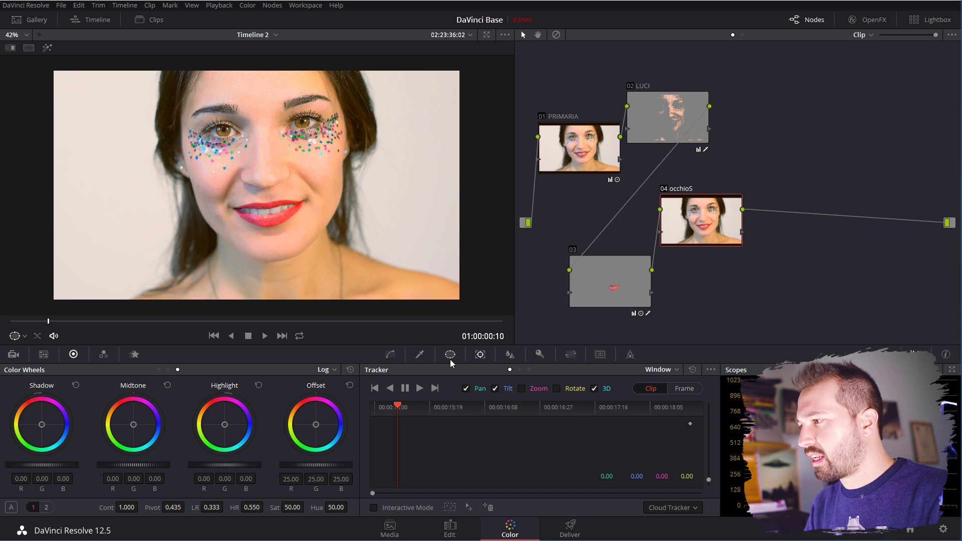
{"action": "left_click", "coordinate": [450, 359]}
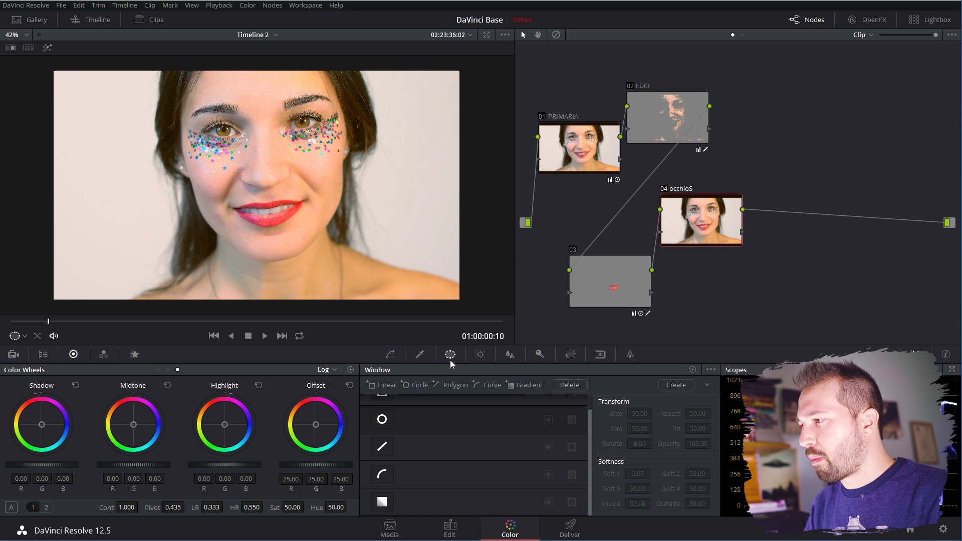
{"action": "left_click", "coordinate": [480, 384]}
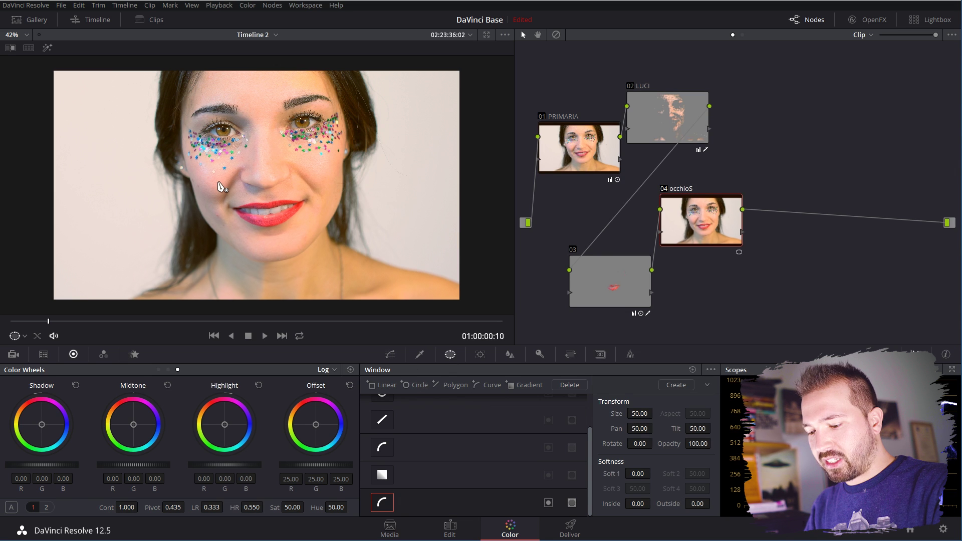
{"action": "left_click_drag", "start_coordinate": [180, 323], "coordinate": [114, 323]}
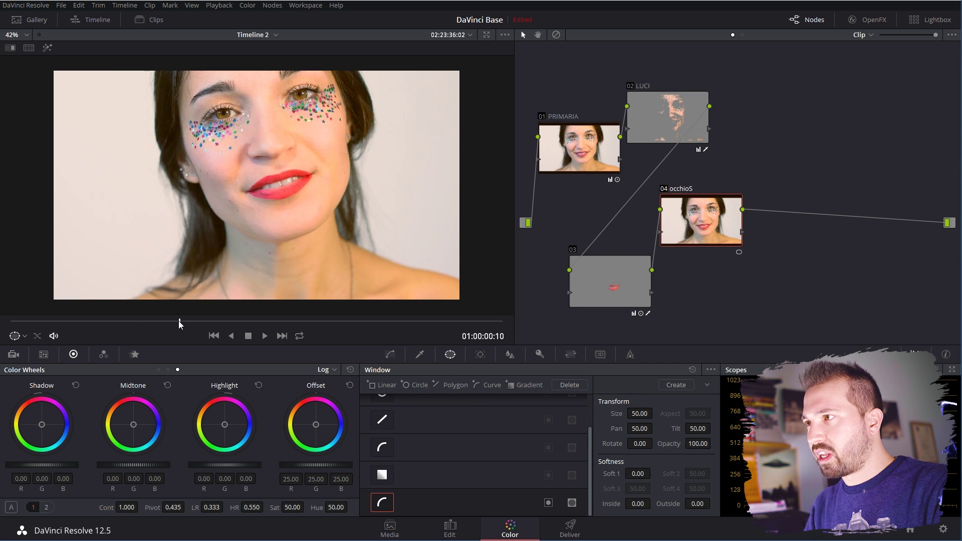
{"action": "key", "text": "alt+f"}
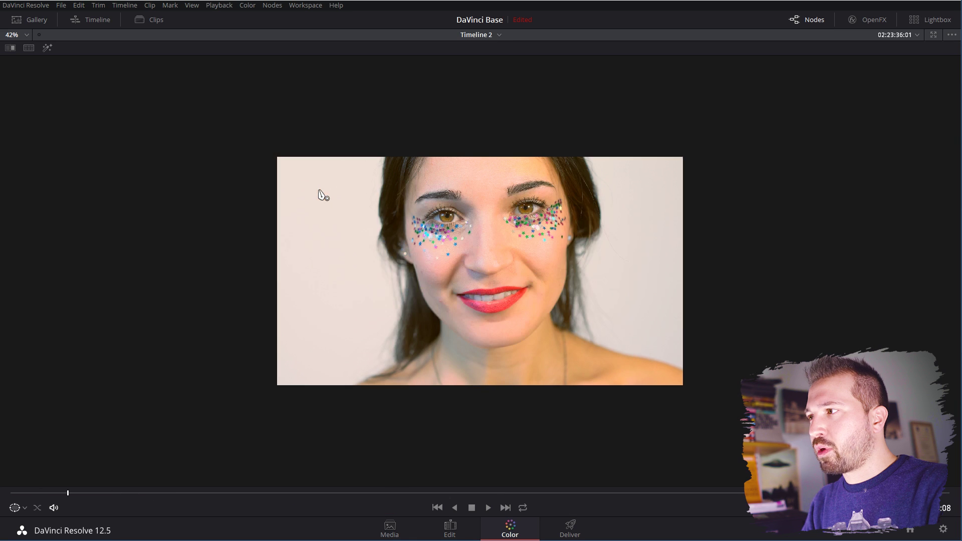
{"action": "scroll", "coordinate": [491, 279], "scroll_direction": "up", "scroll_amount": 2}
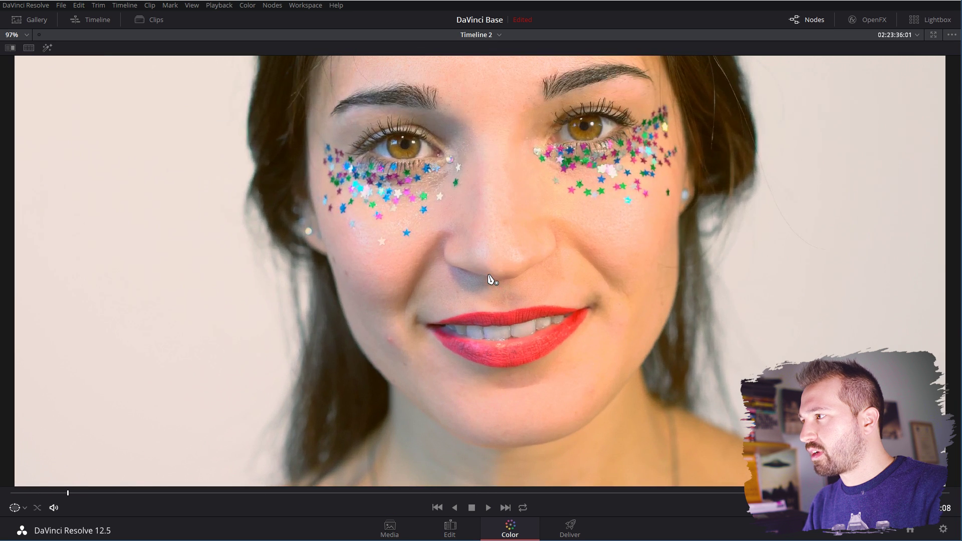
{"action": "scroll", "coordinate": [493, 279], "scroll_direction": "up", "scroll_amount": 1}
{"action": "scroll", "coordinate": [496, 280], "scroll_direction": "up", "scroll_amount": 1}
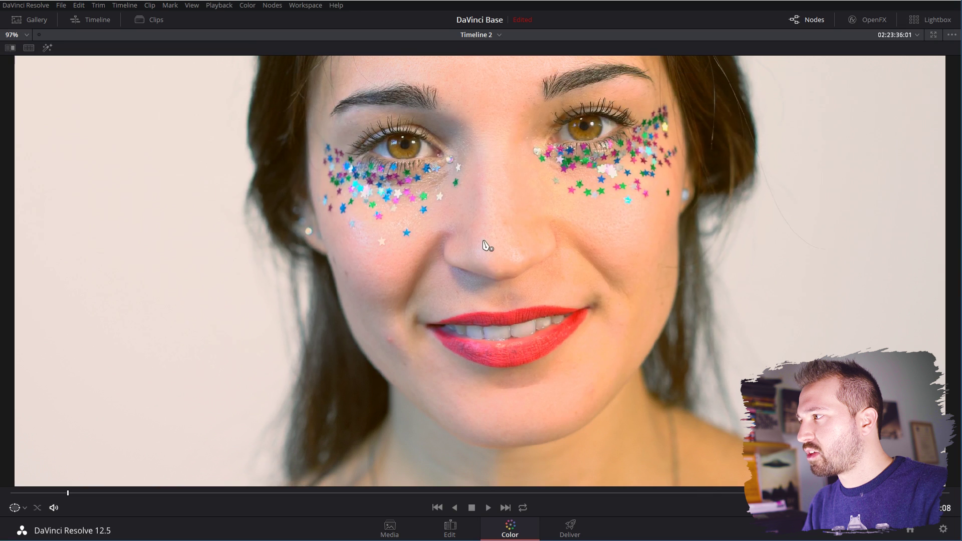
{"action": "scroll", "coordinate": [498, 280], "scroll_direction": "down", "scroll_amount": 1}
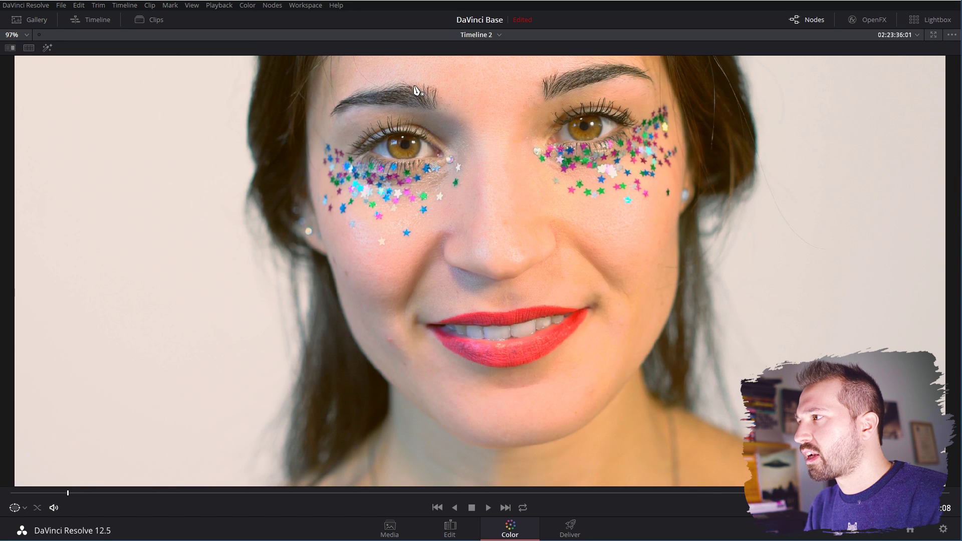
Step: Place curve points from the eyebrow, under the eye and along the cheek glitter, closing the shape
{"action": "left_click", "coordinate": [323, 118]}
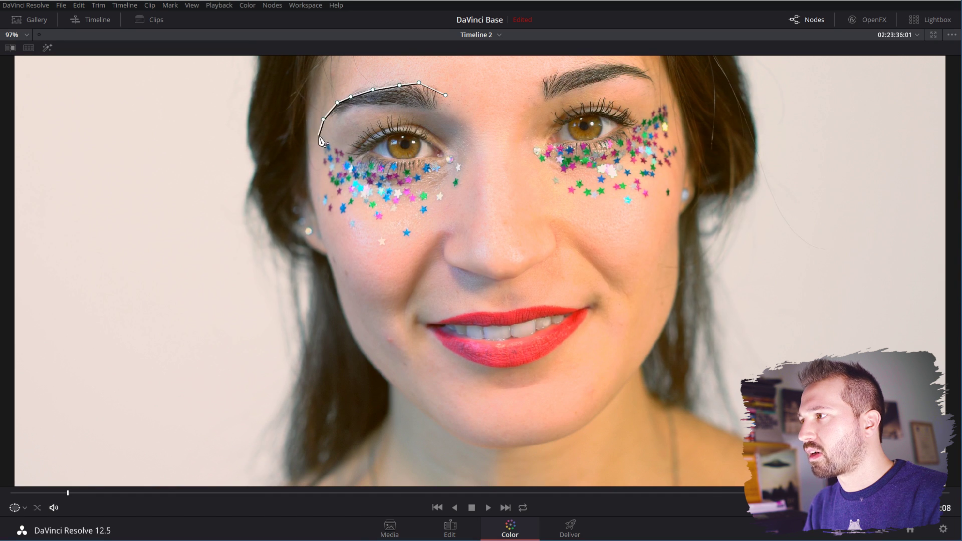
{"action": "left_click", "coordinate": [338, 238]}
{"action": "left_click", "coordinate": [383, 256]}
{"action": "left_click", "coordinate": [420, 252]}
{"action": "left_click", "coordinate": [471, 214]}
{"action": "left_click", "coordinate": [475, 142]}
{"action": "left_click", "coordinate": [445, 95]}
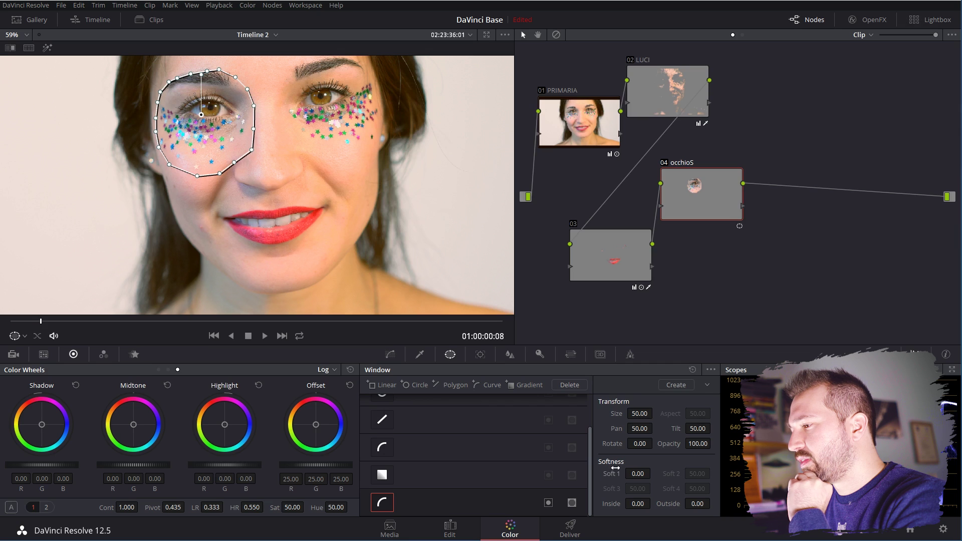
Step: Feather the eye mask edge to Soft 1 4.80, checking it in Highlight view
{"action": "left_click_drag", "start_coordinate": [612, 474], "coordinate": [692, 473]}
{"action": "left_click", "coordinate": [48, 48]}
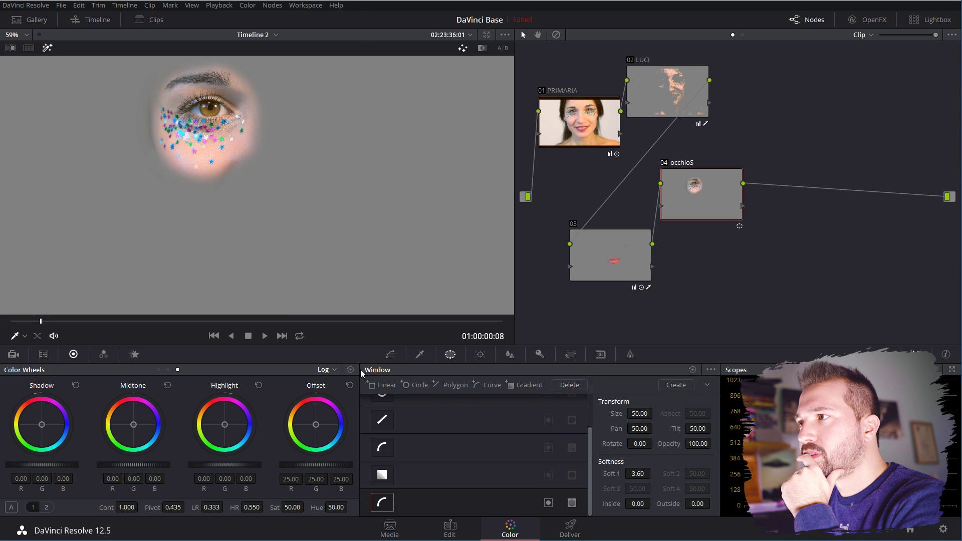
{"action": "left_click_drag", "start_coordinate": [610, 474], "coordinate": [653, 473]}
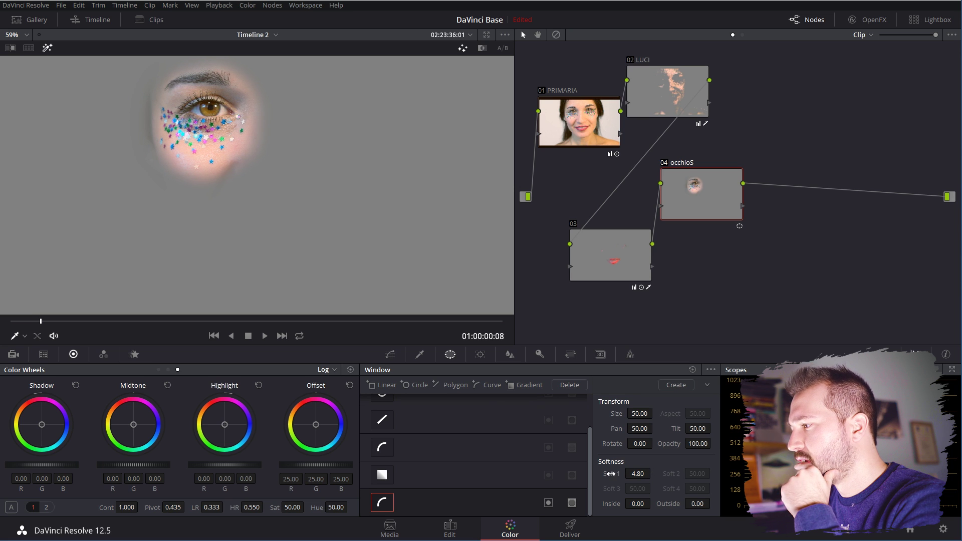
{"action": "left_click", "coordinate": [47, 48]}
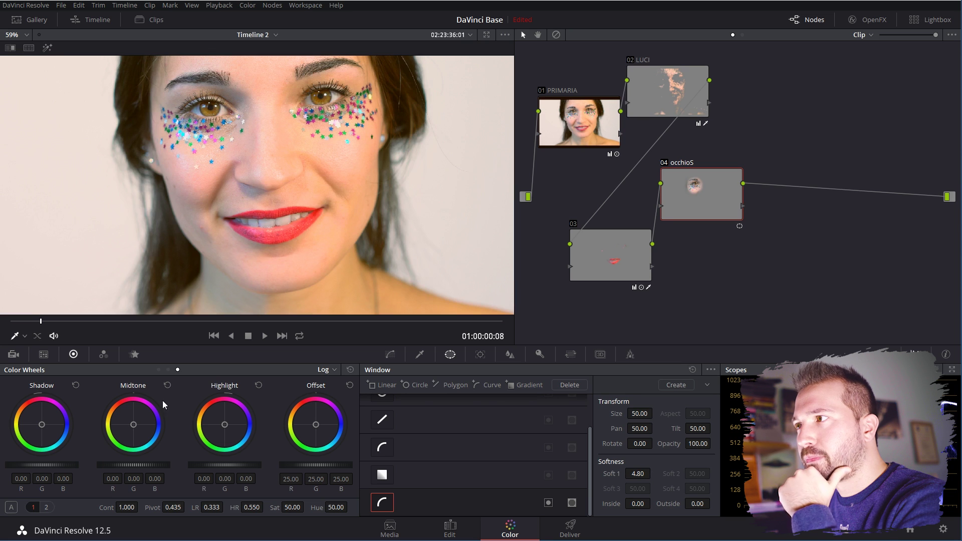
Step: Lift Shadow and Midtone to 0.19 and Highlight to 0.07, and warm Offset to 31.48/27.71/27.18
{"action": "left_click_drag", "start_coordinate": [134, 465], "coordinate": [325, 467]}
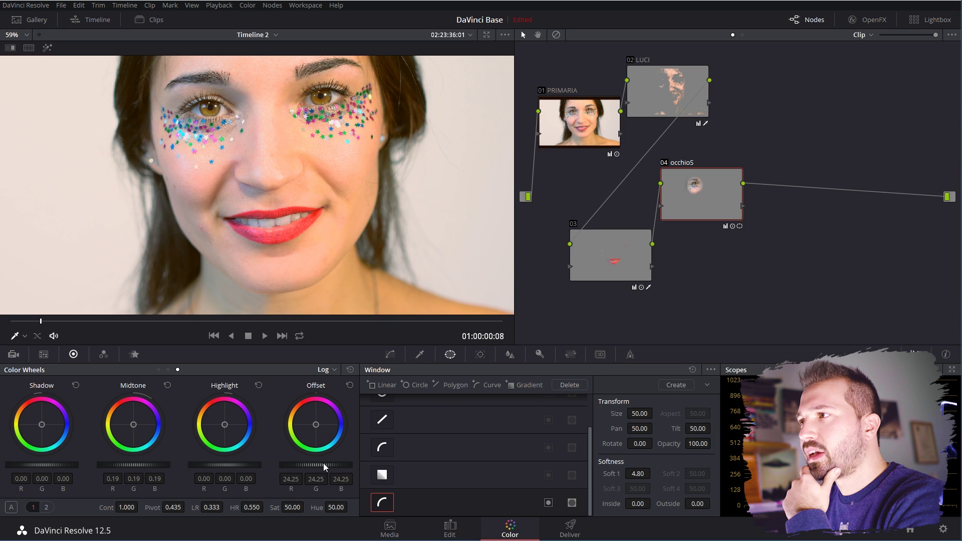
{"action": "left_click_drag", "start_coordinate": [324, 465], "coordinate": [328, 465]}
{"action": "left_click_drag", "start_coordinate": [42, 465], "coordinate": [49, 466]}
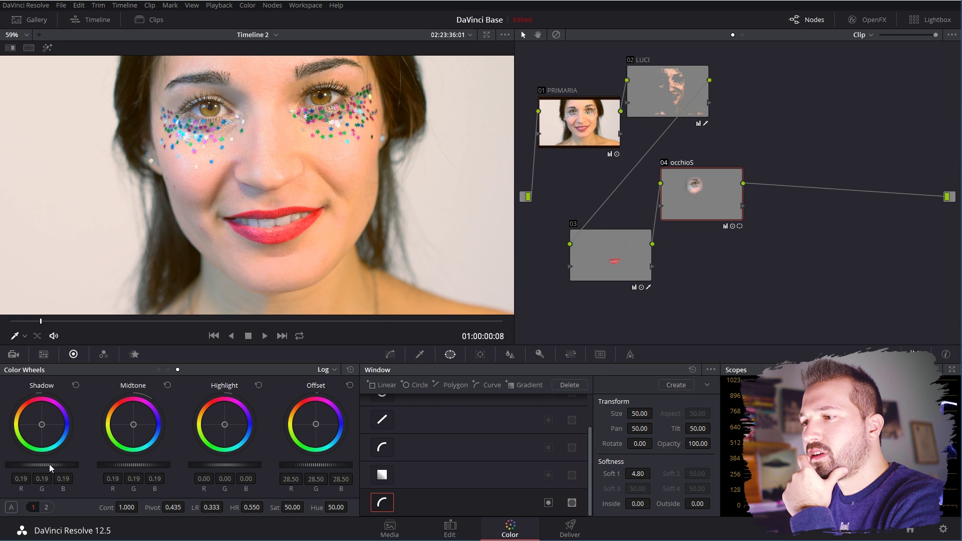
{"action": "left_click_drag", "start_coordinate": [226, 465], "coordinate": [237, 466]}
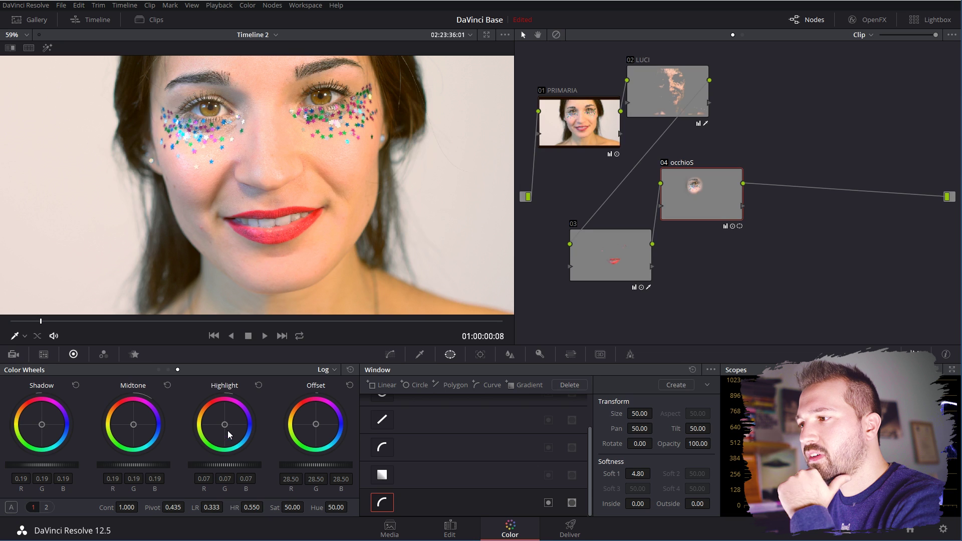
{"action": "left_click_drag", "start_coordinate": [319, 424], "coordinate": [318, 422]}
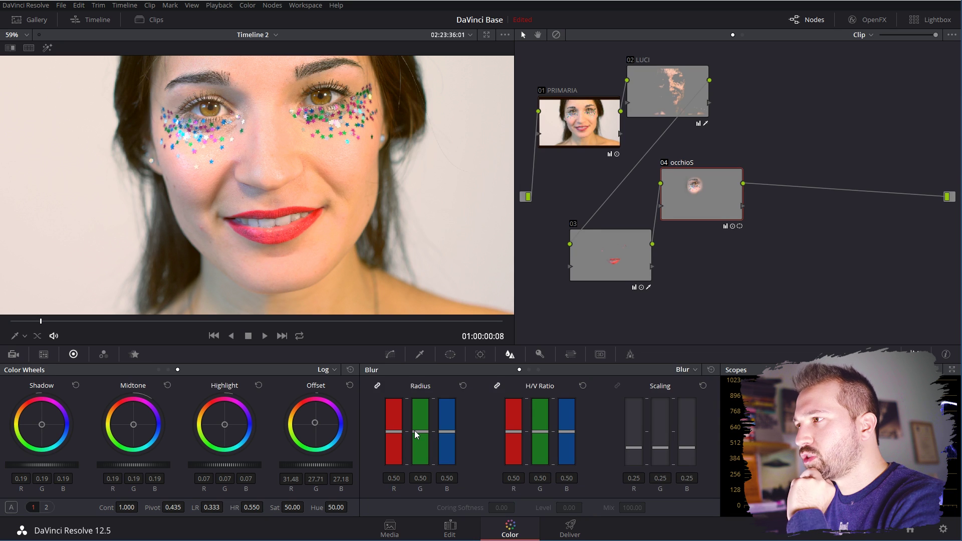
Step: Lower the eye's Blur Radius to 0.47 and compare the node bypassed and enabled
{"action": "left_click_drag", "start_coordinate": [414, 431], "coordinate": [417, 433]}
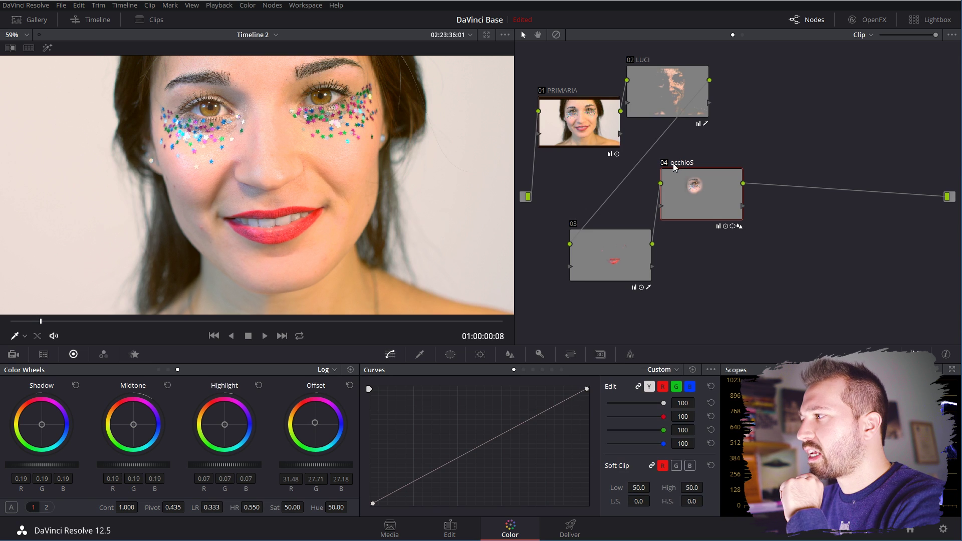
{"action": "key", "text": "ctrl+d"}
{"action": "key", "text": "ctrl+d"}
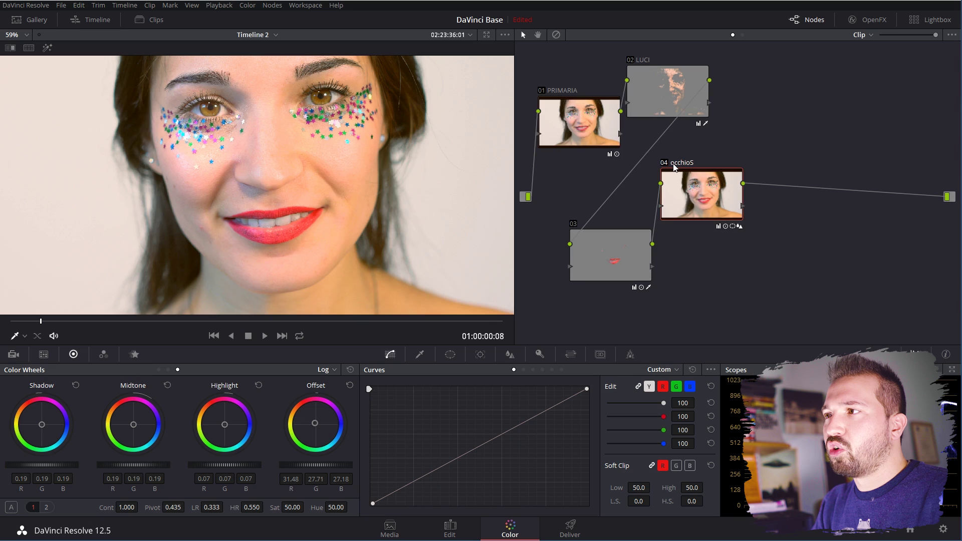
{"action": "key", "text": "ctrl+d"}
{"action": "key", "text": "ctrl+d"}
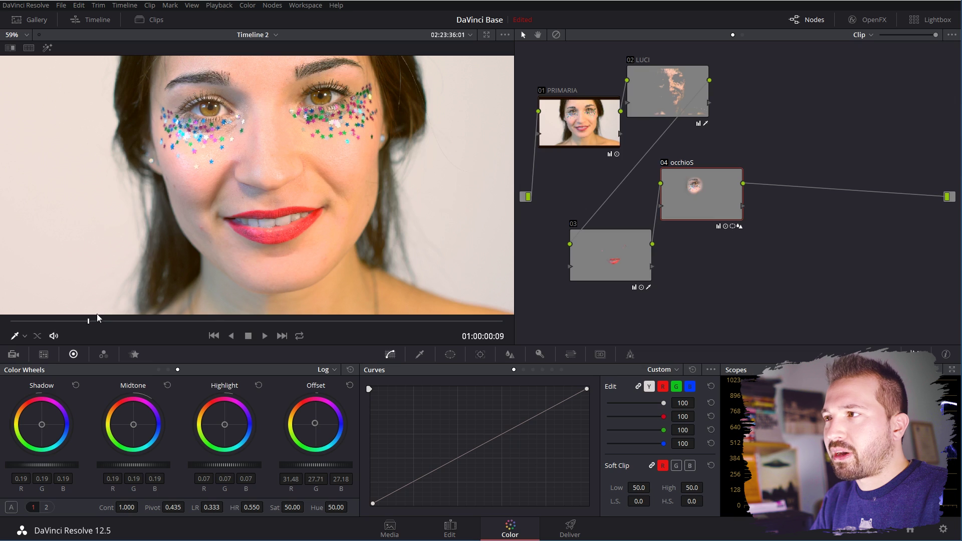
Step: Check the eye mask on later and earlier frames, ending at 01:00:00:11 with the Tracker shown
{"action": "left_click_drag", "start_coordinate": [97, 314], "coordinate": [132, 316]}
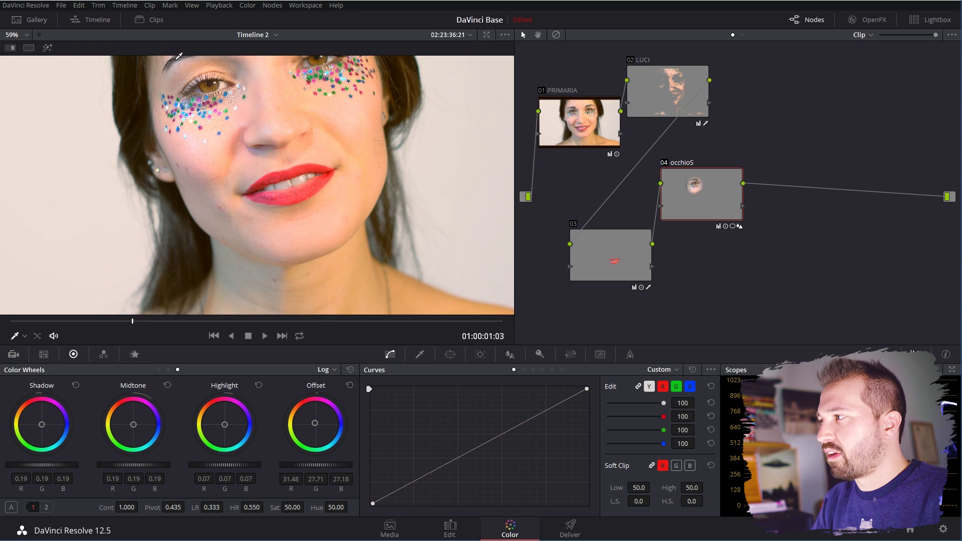
{"action": "left_click", "coordinate": [47, 47]}
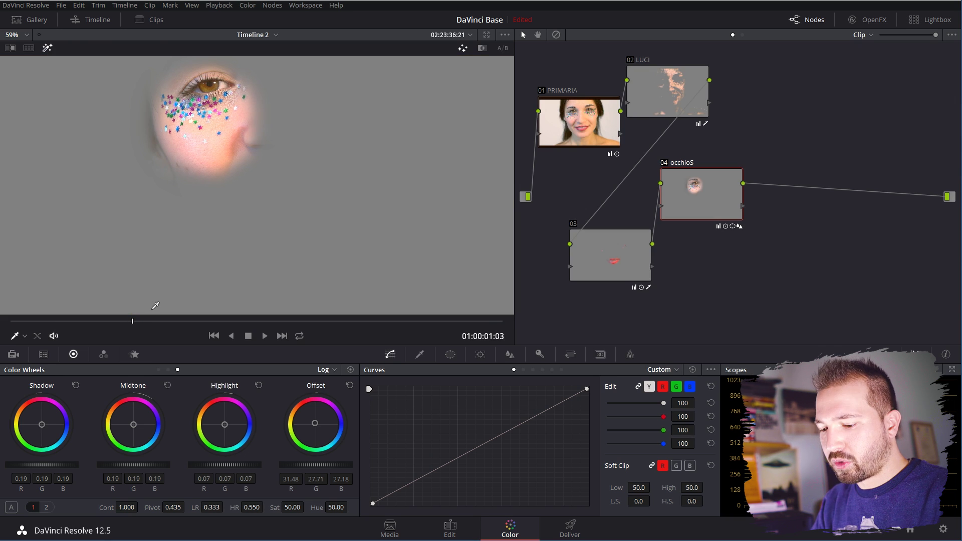
{"action": "left_click_drag", "start_coordinate": [54, 321], "coordinate": [51, 322]}
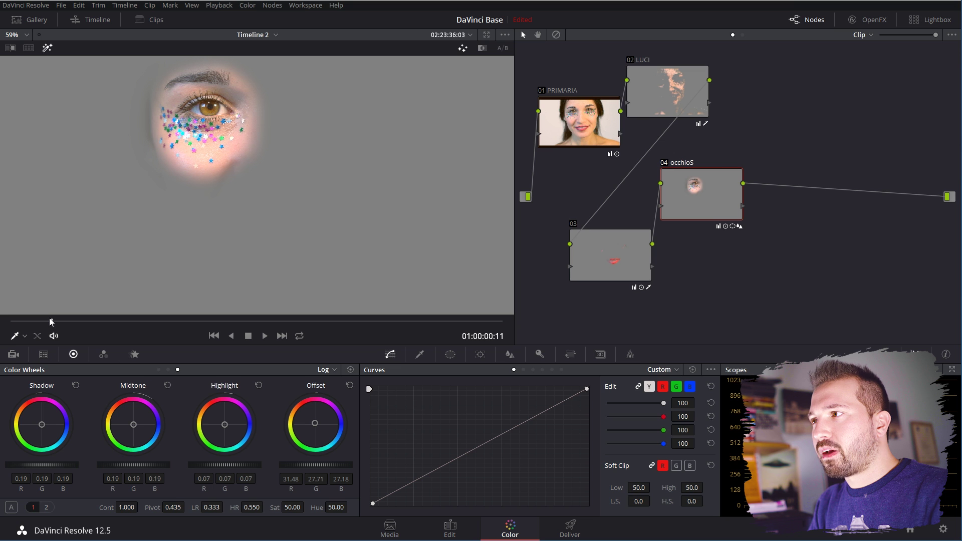
{"action": "left_click", "coordinate": [47, 48]}
{"action": "left_click", "coordinate": [480, 355]}
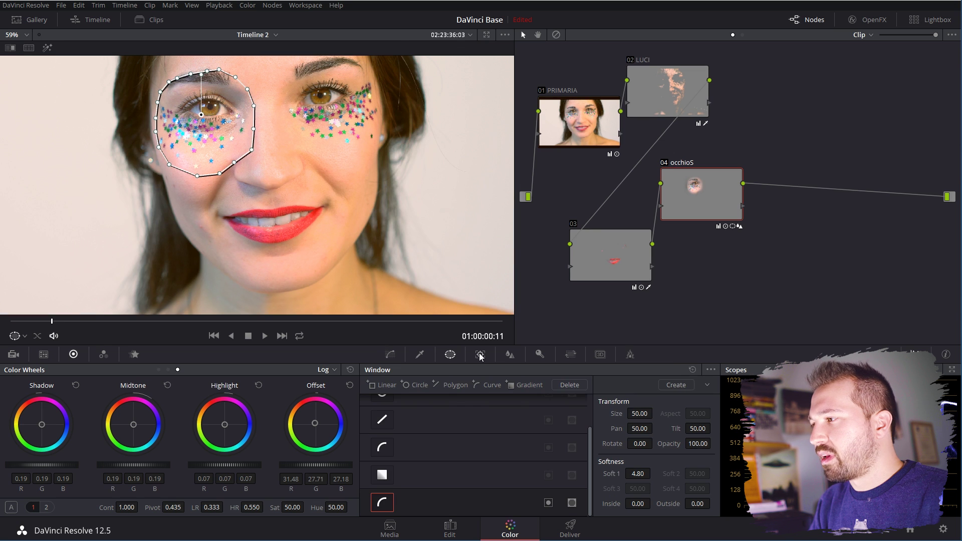
{"action": "left_click", "coordinate": [480, 355]}
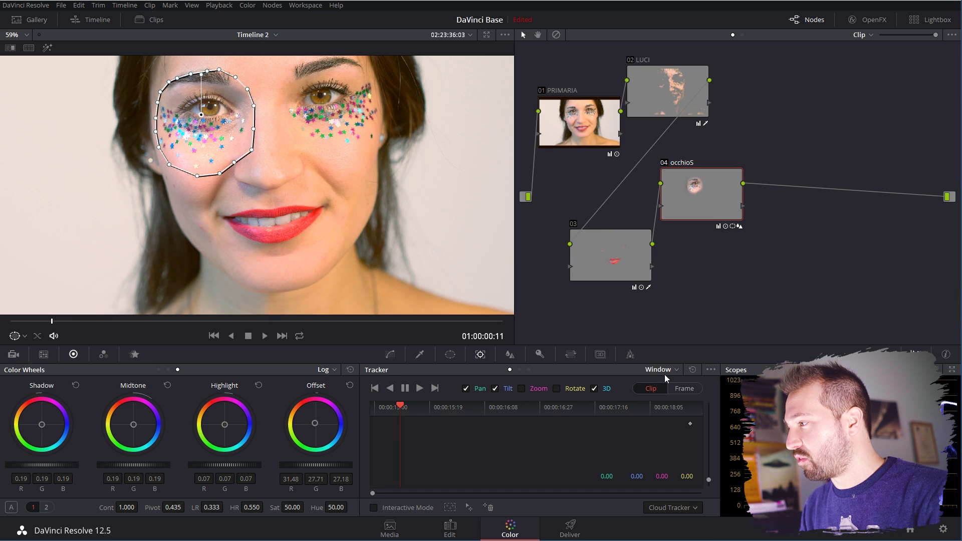
Step: Keep Cloud Tracker and track the eye window forward to 01:00:04:14
{"action": "left_click", "coordinate": [660, 508]}
{"action": "left_click", "coordinate": [660, 510]}
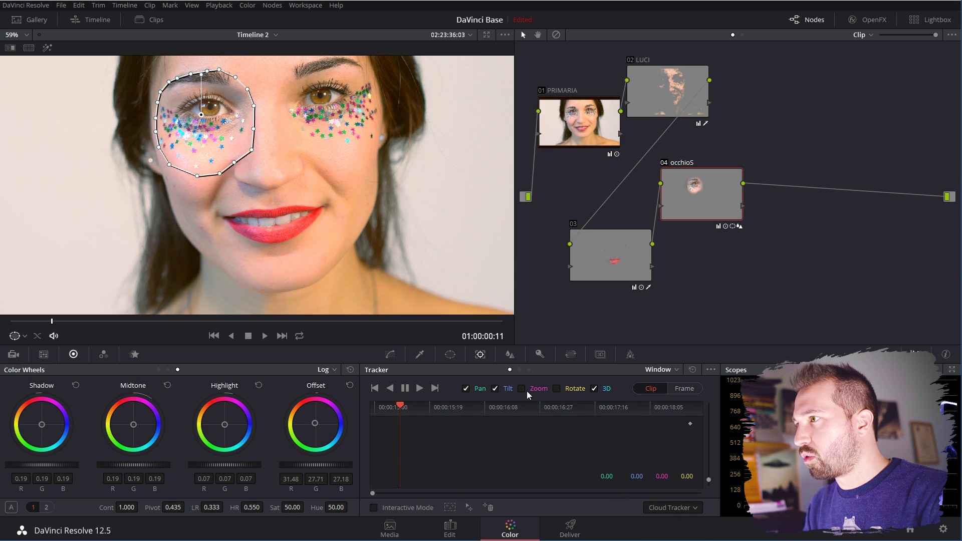
{"action": "left_click", "coordinate": [420, 388]}
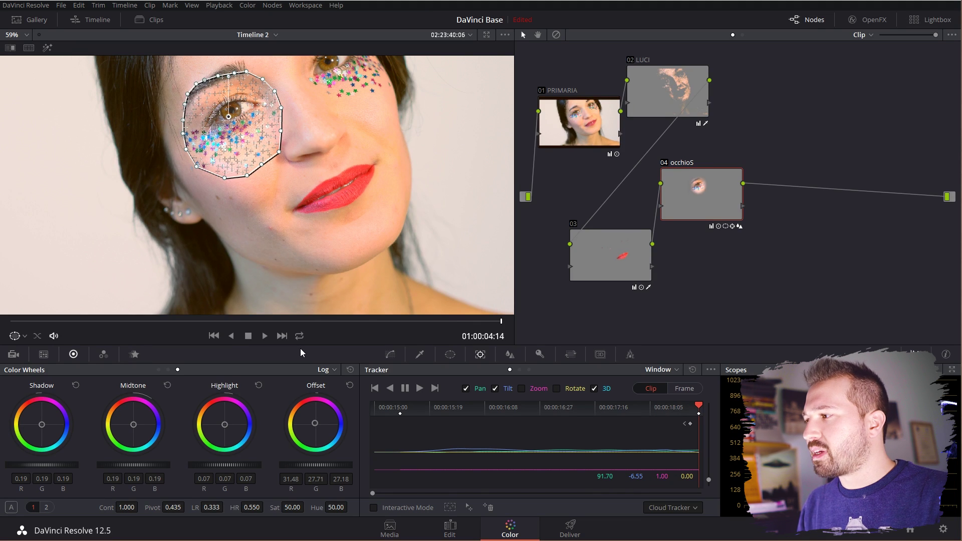
Step: Track the eye window backward to the clip start and compare node 04 on and off
{"action": "left_click", "coordinate": [407, 413]}
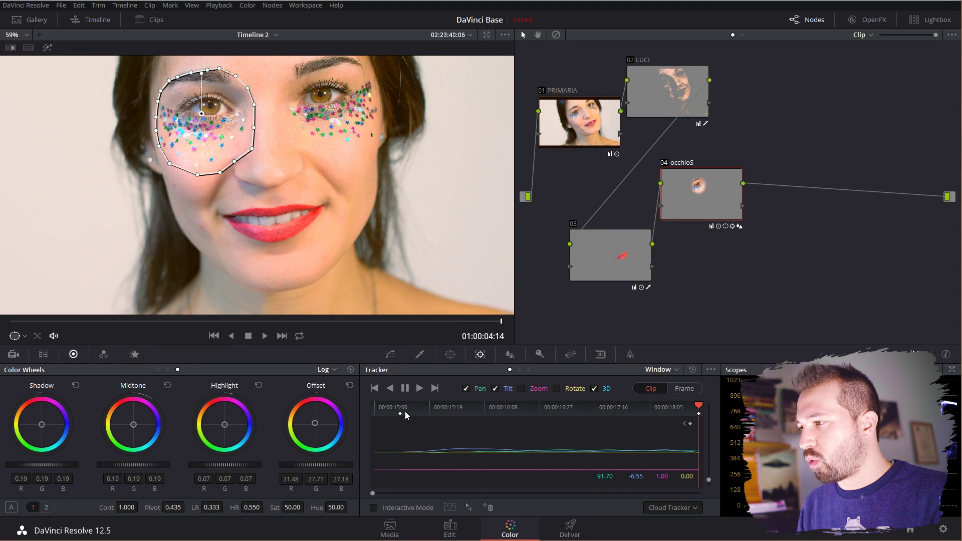
{"action": "key", "text": "alt+t"}
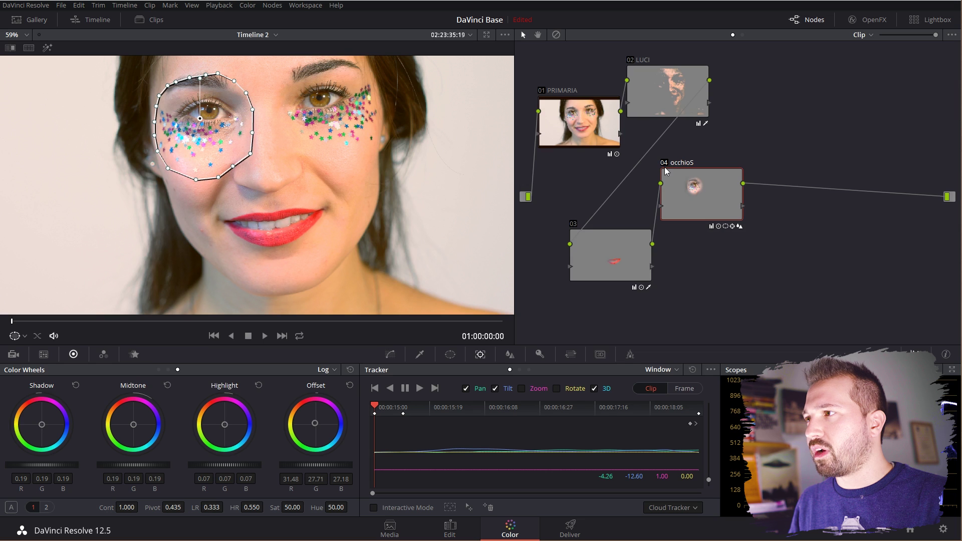
{"action": "key", "text": "ctrl+d"}
{"action": "key", "text": "ctrl+d"}
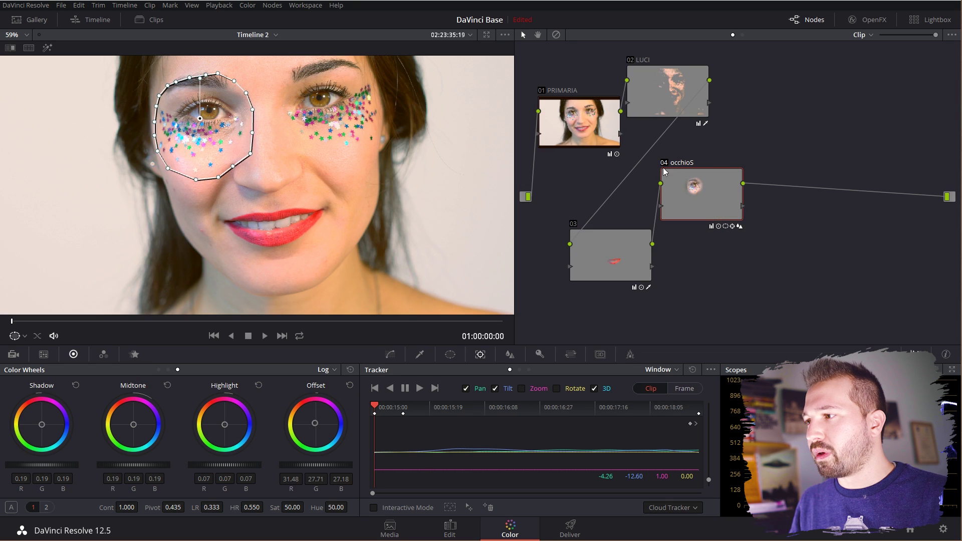
Step: Play back from 01:00:00:00 with the window outline shown to confirm it stays on the eye
{"action": "left_click", "coordinate": [264, 339]}
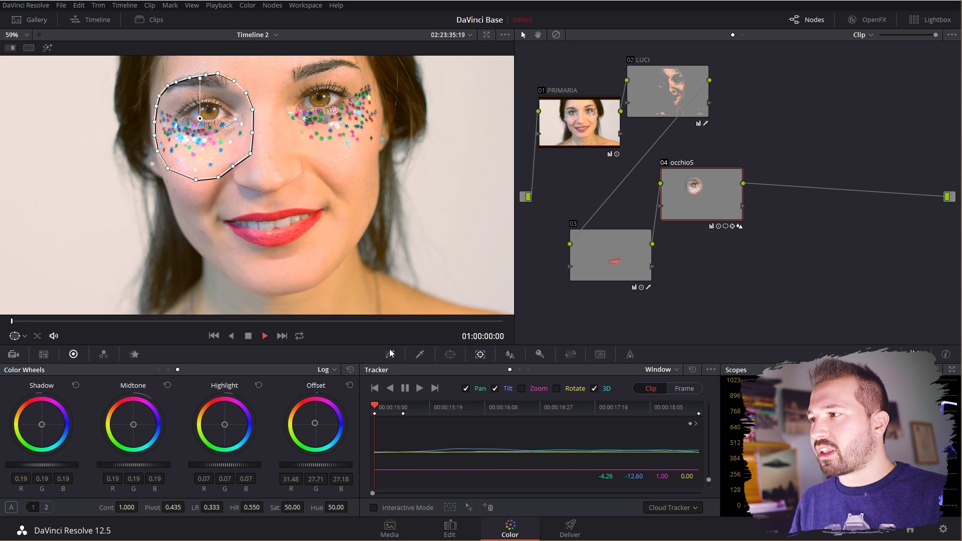
{"action": "left_click", "coordinate": [390, 354]}
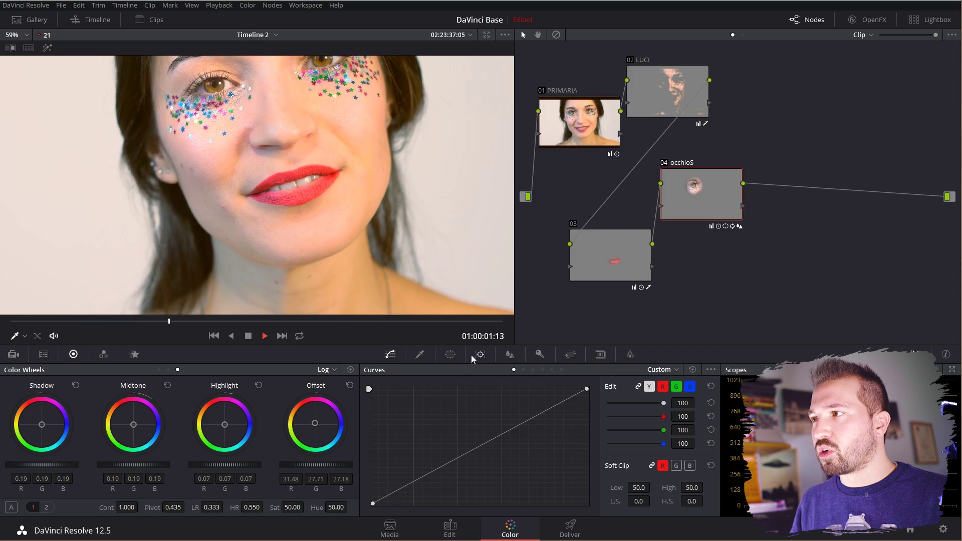
{"action": "left_click", "coordinate": [449, 354]}
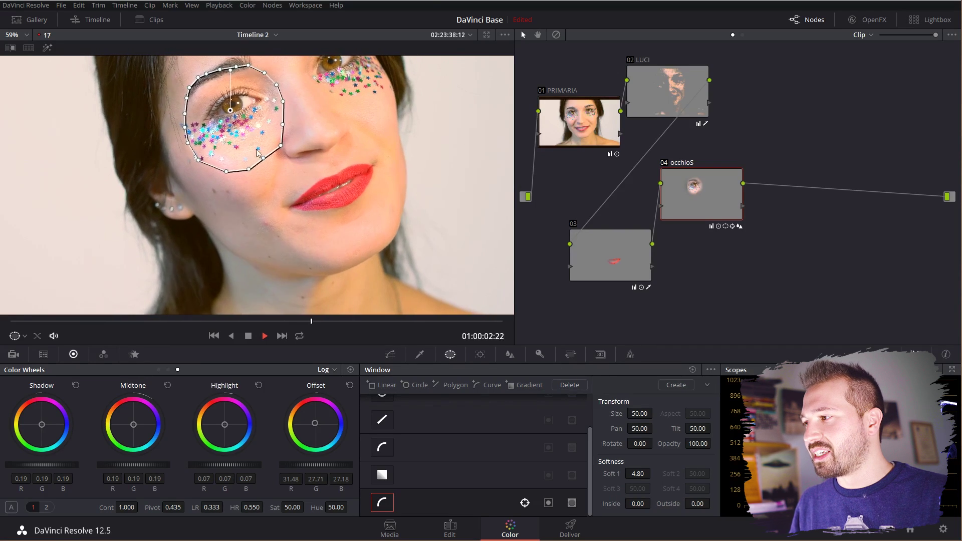
{"action": "left_click", "coordinate": [389, 356]}
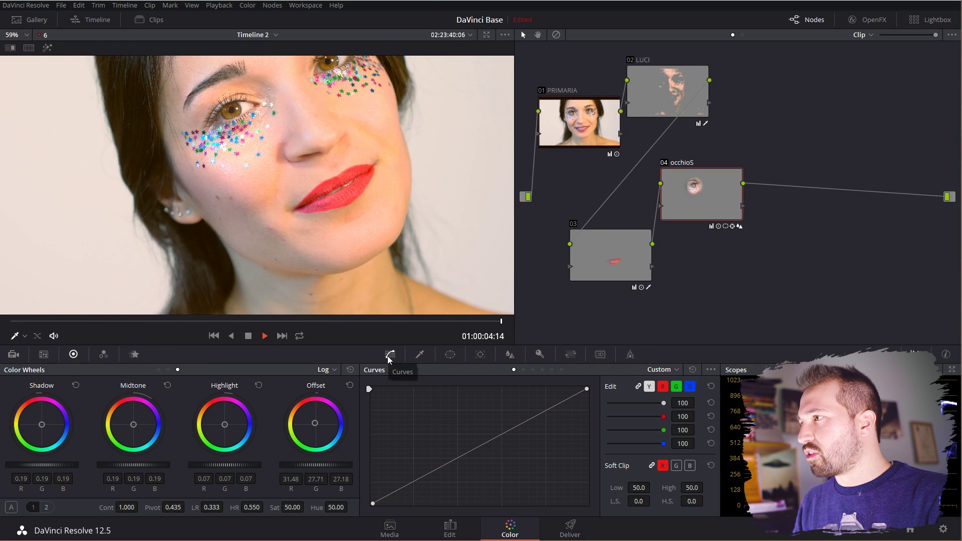
Step: Add a serial node after occhioS and paste the occhioS grade onto it
{"action": "key", "text": "space"}
{"action": "right_click", "coordinate": [691, 208]}
{"action": "mouse_move", "coordinate": [716, 238]}
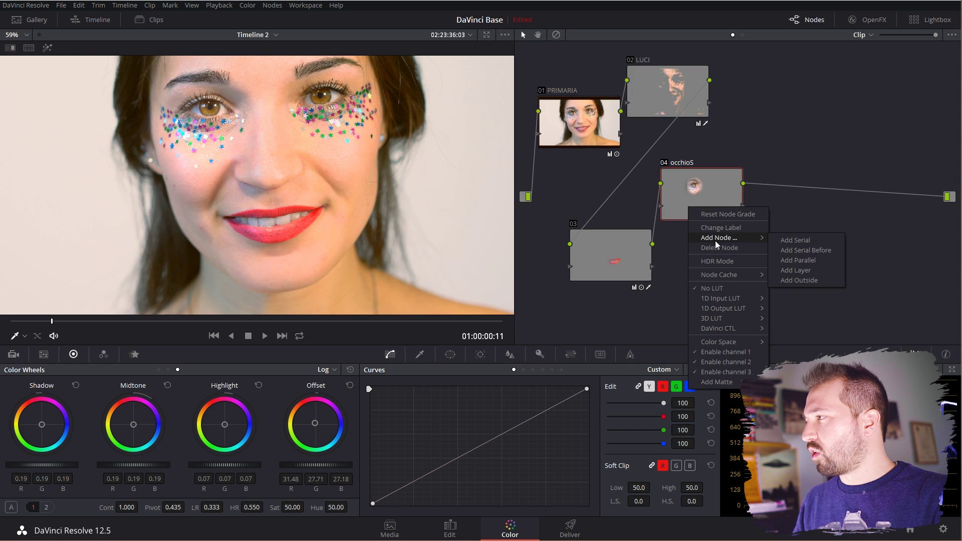
{"action": "left_click", "coordinate": [795, 241]}
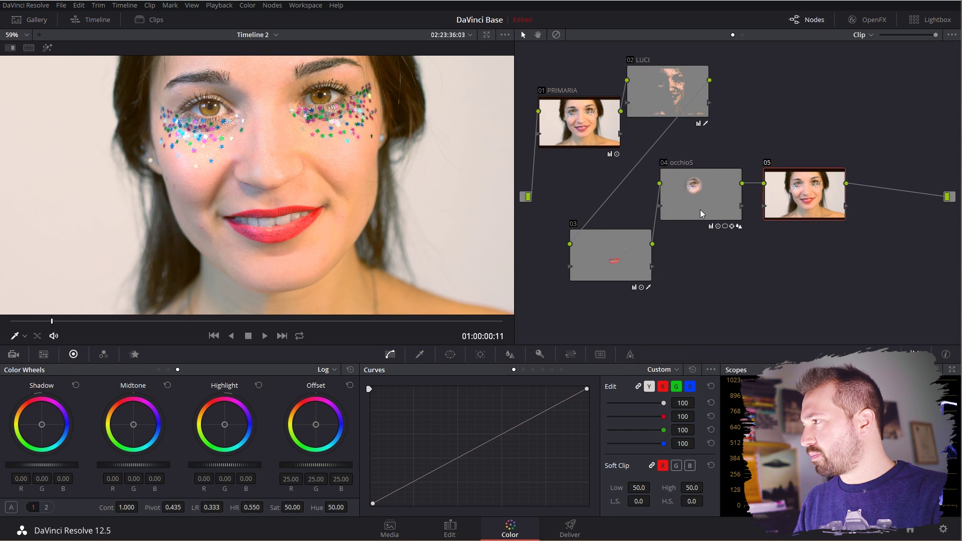
{"action": "key", "text": "ctrl+v"}
Step: Relabel the new node from occhioS to occhioD
{"action": "right_click", "coordinate": [795, 201]}
{"action": "left_click", "coordinate": [803, 215]}
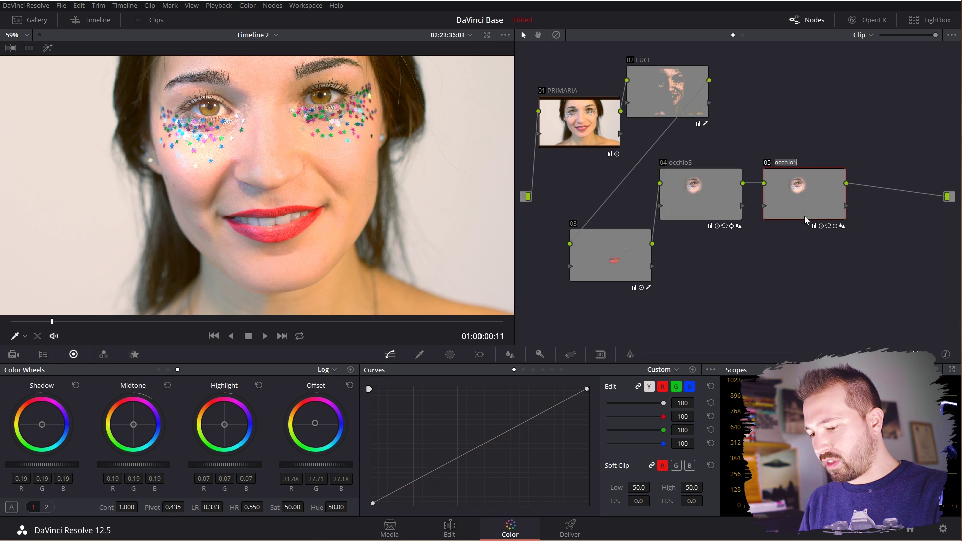
{"action": "key", "text": "BackSpace"}
{"action": "type", "text": "D"}
{"action": "key", "text": "Return"}
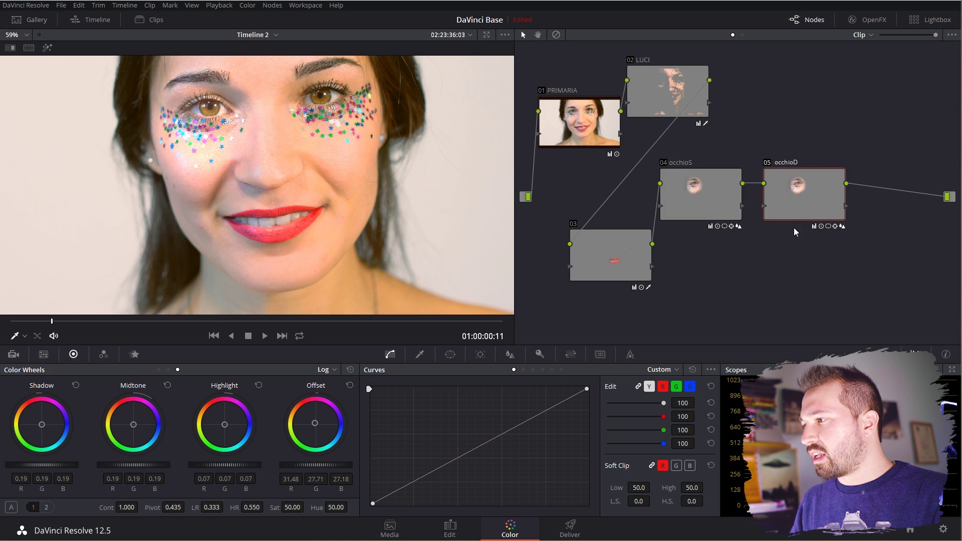
Step: Move the copied curve window onto the eye on the image's right
{"action": "left_click", "coordinate": [450, 354]}
{"action": "left_click_drag", "start_coordinate": [205, 133], "coordinate": [345, 117]}
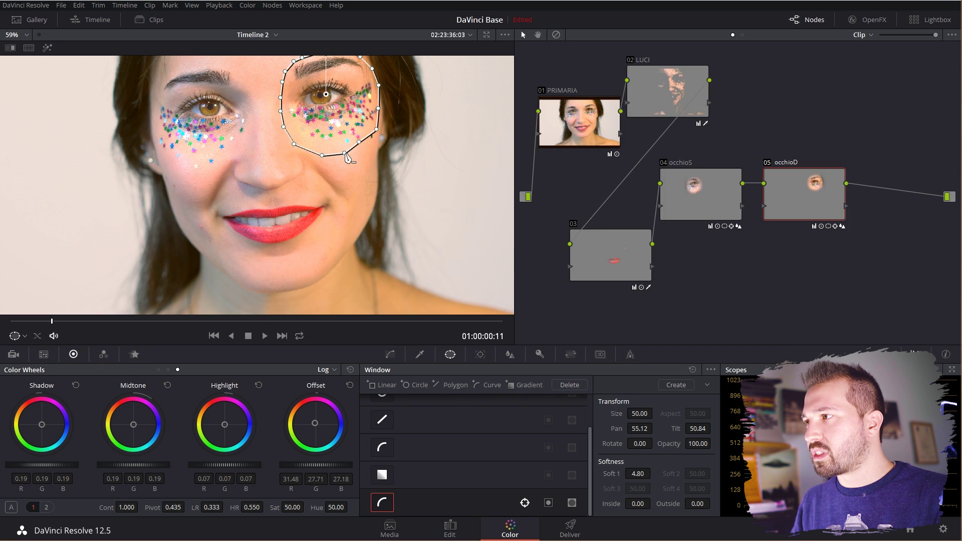
{"action": "left_click_drag", "start_coordinate": [347, 157], "coordinate": [352, 157]}
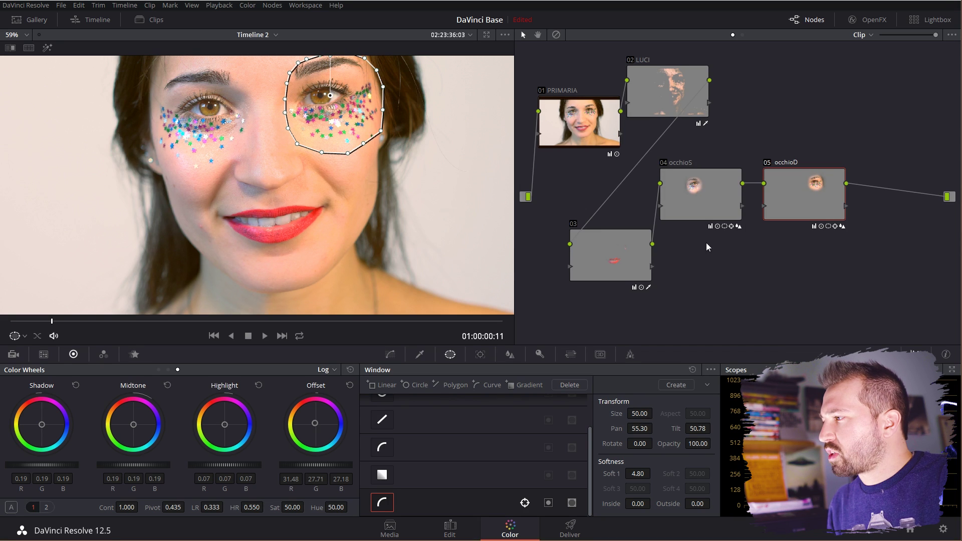
{"action": "mouse_move", "coordinate": [733, 227]}
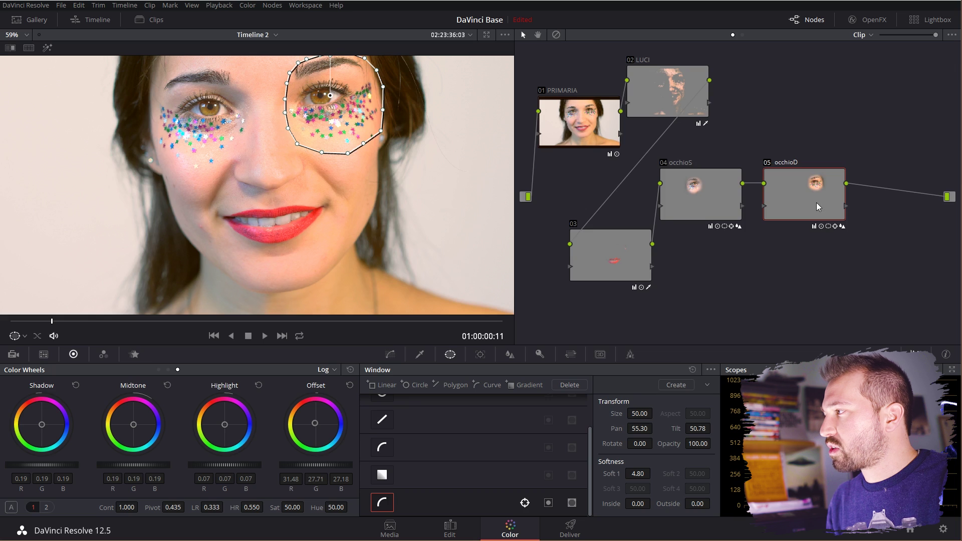
{"action": "left_click", "coordinate": [510, 354]}
{"action": "left_click", "coordinate": [480, 355]}
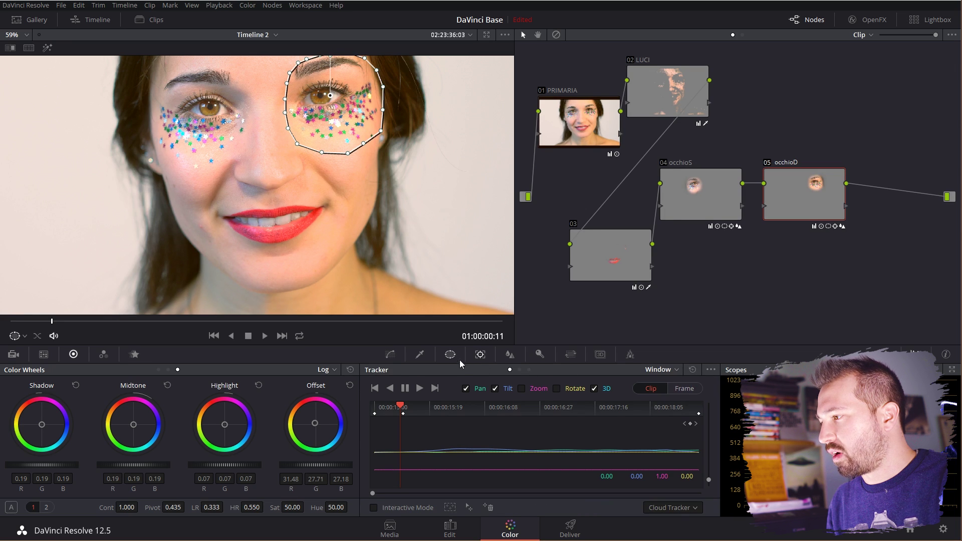
Step: Clear the copied tracking data and track occhioD's window forward from the first frame to 01:00:04:14
{"action": "left_click", "coordinate": [692, 370]}
{"action": "left_click", "coordinate": [401, 405]}
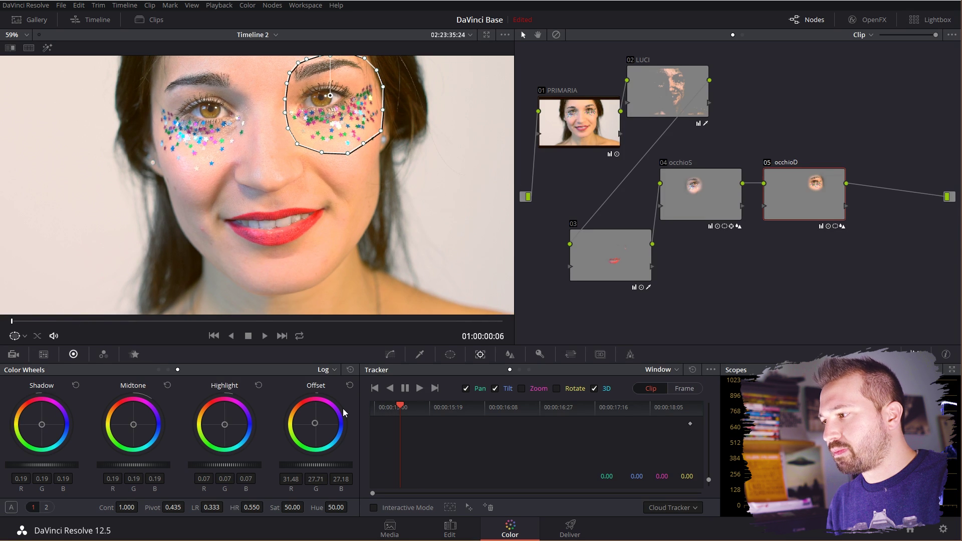
{"action": "left_click", "coordinate": [419, 388]}
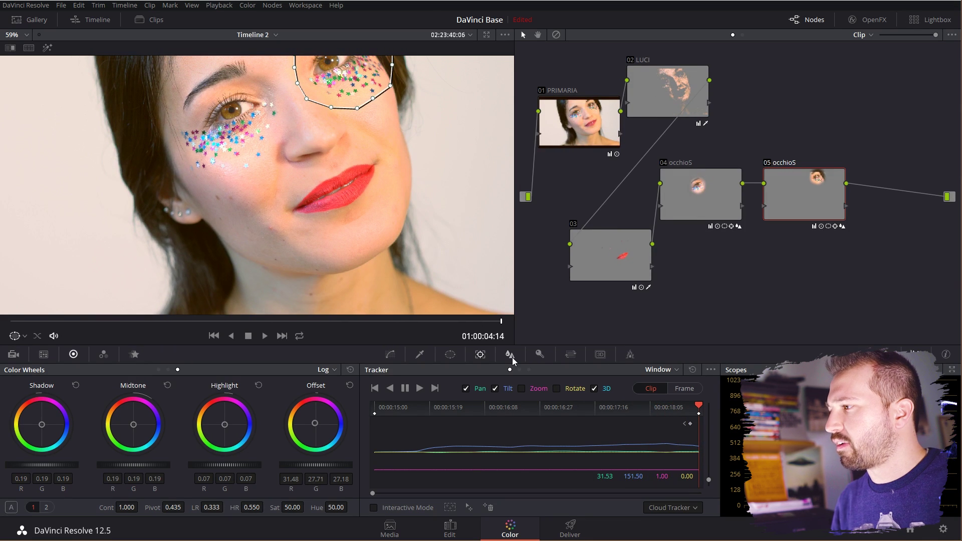
{"action": "key", "text": "Left"}
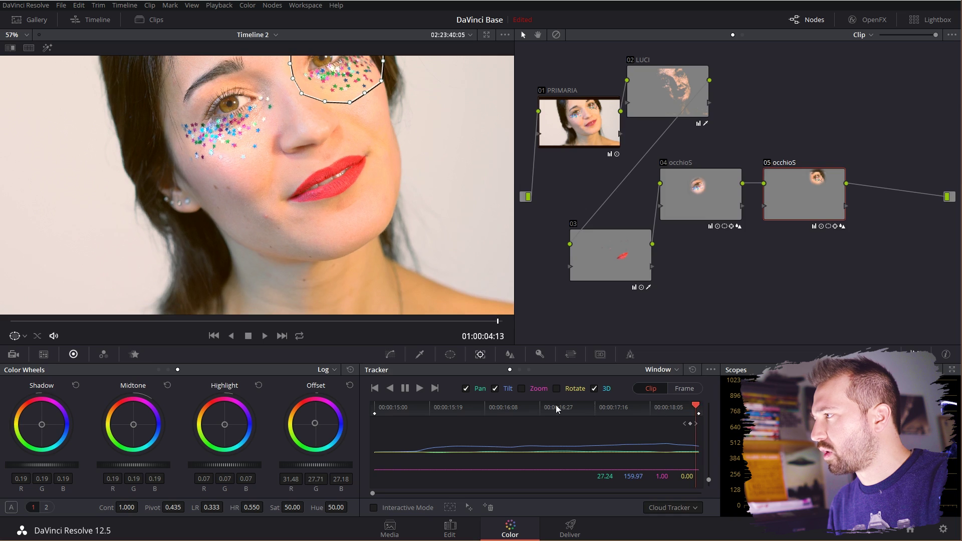
{"action": "key", "text": "Left"}
{"action": "key", "text": "Left"}
{"action": "key", "text": "Left"}
Step: Add serial node 06 after occhioD and arrange it below the other nodes
{"action": "left_click_drag", "start_coordinate": [792, 200], "coordinate": [778, 158]}
{"action": "right_click", "coordinate": [778, 158]}
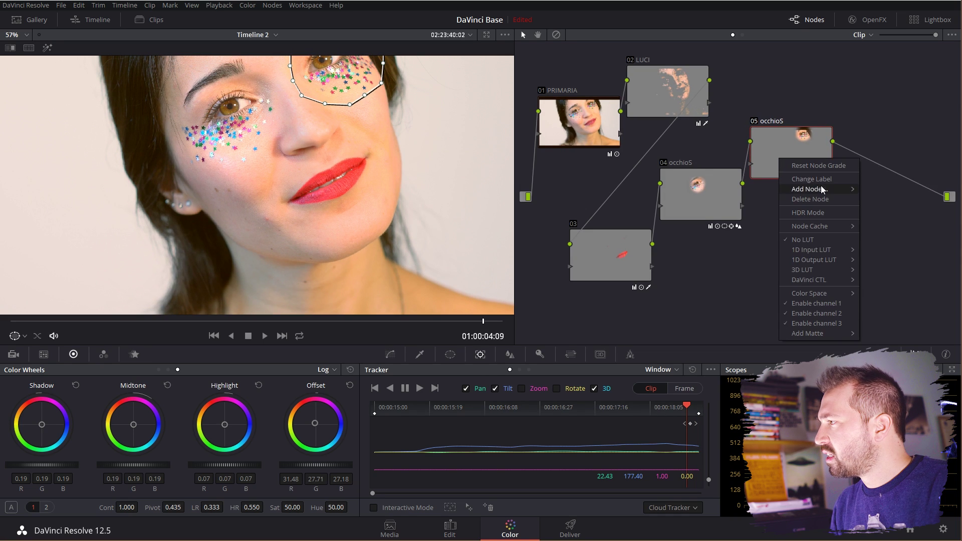
{"action": "left_click", "coordinate": [881, 191]}
{"action": "left_click_drag", "start_coordinate": [891, 134], "coordinate": [810, 261]}
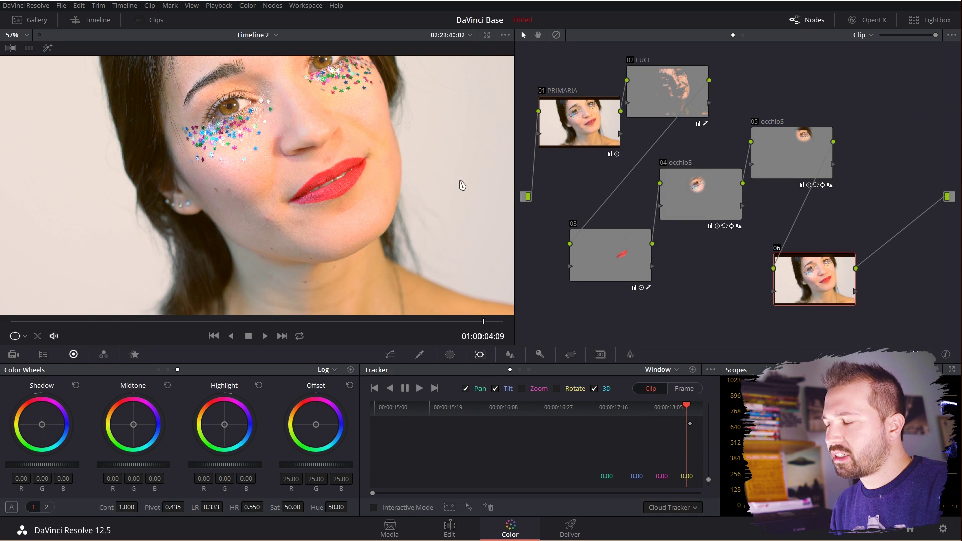
{"action": "scroll", "coordinate": [291, 206], "scroll_direction": "down", "scroll_amount": 2}
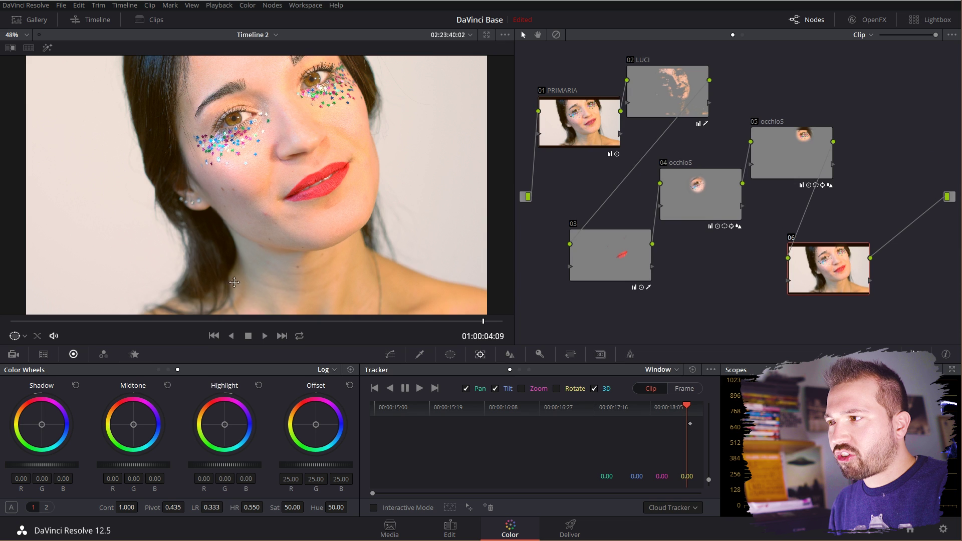
{"action": "scroll", "coordinate": [262, 236], "scroll_direction": "up", "scroll_amount": 2}
{"action": "scroll", "coordinate": [262, 236], "scroll_direction": "up", "scroll_amount": 2}
Step: Draw a Curve window around the cheek spot, soften it to 2.88, and preview it in Highlight
{"action": "left_click", "coordinate": [450, 354]}
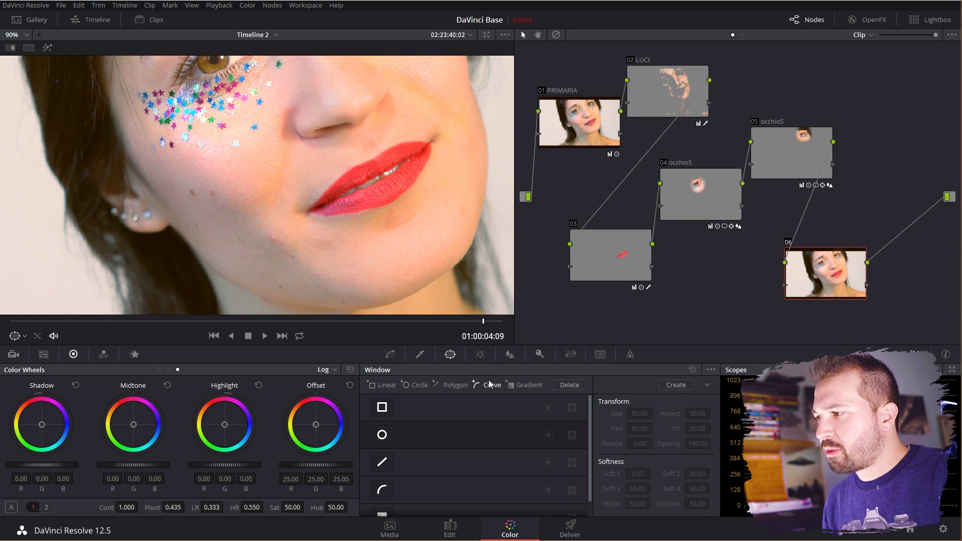
{"action": "left_click", "coordinate": [486, 388]}
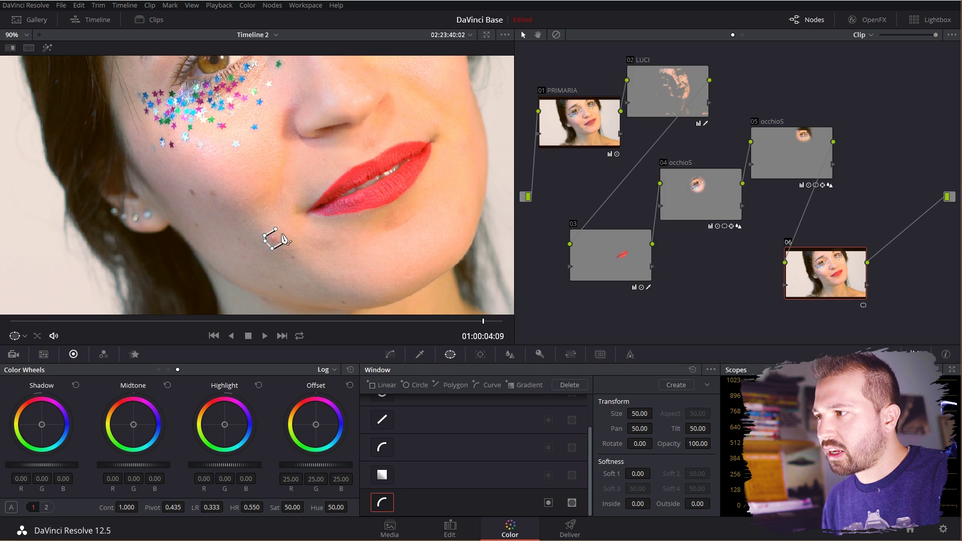
{"action": "left_click", "coordinate": [275, 229]}
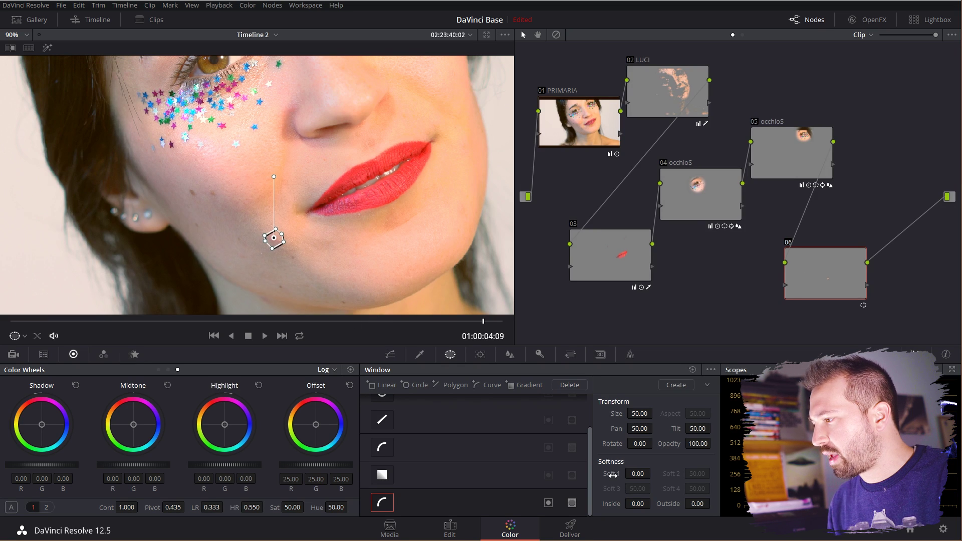
{"action": "left_click_drag", "start_coordinate": [611, 474], "coordinate": [653, 473]}
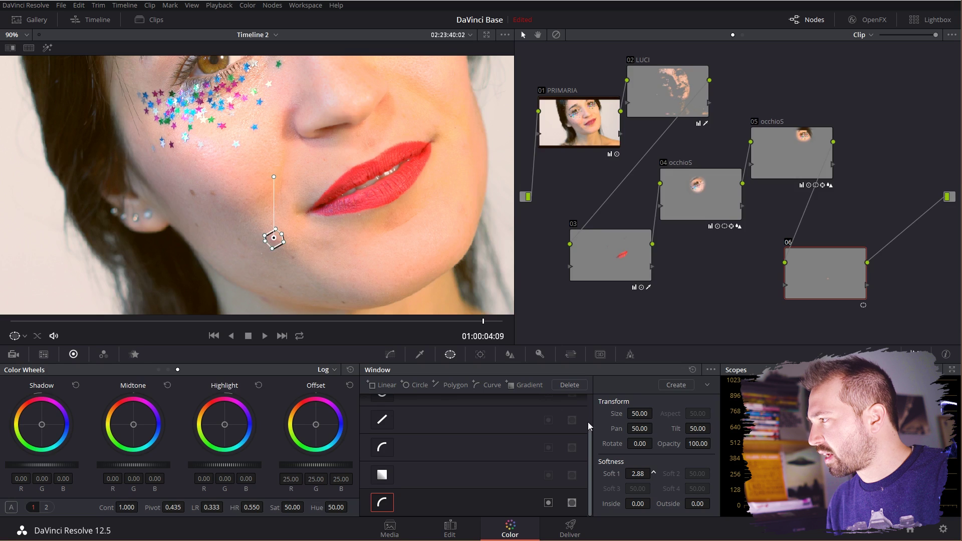
{"action": "key", "text": "shift+h"}
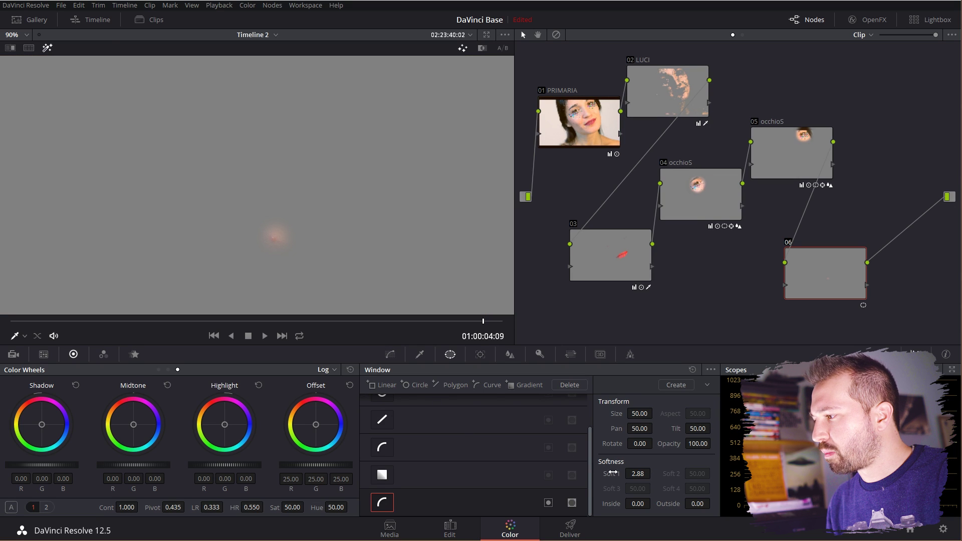
Step: Apply a 0.90 Blur Radius on all channels to node 06's cheek window
{"action": "key", "text": "shift+h"}
{"action": "left_click", "coordinate": [510, 354]}
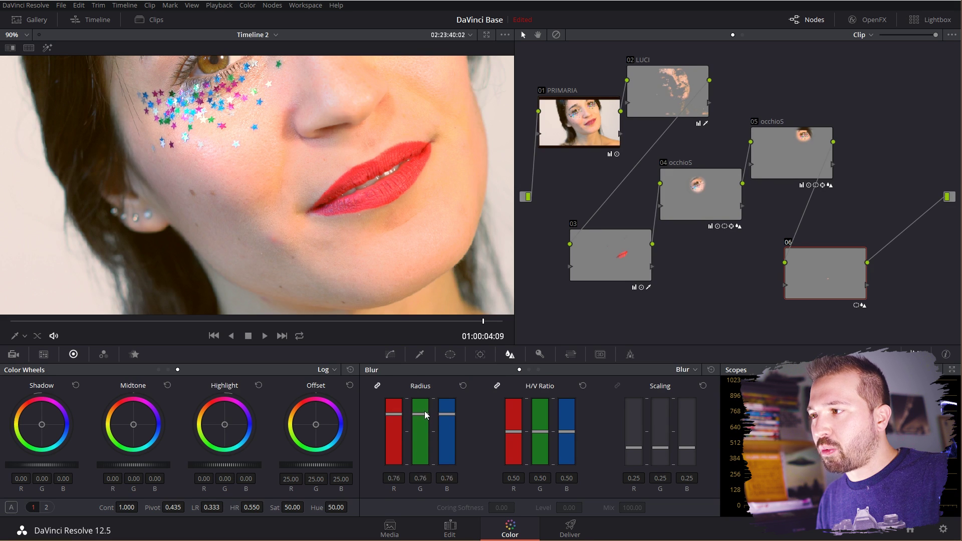
{"action": "left_click_drag", "start_coordinate": [425, 403], "coordinate": [424, 405]}
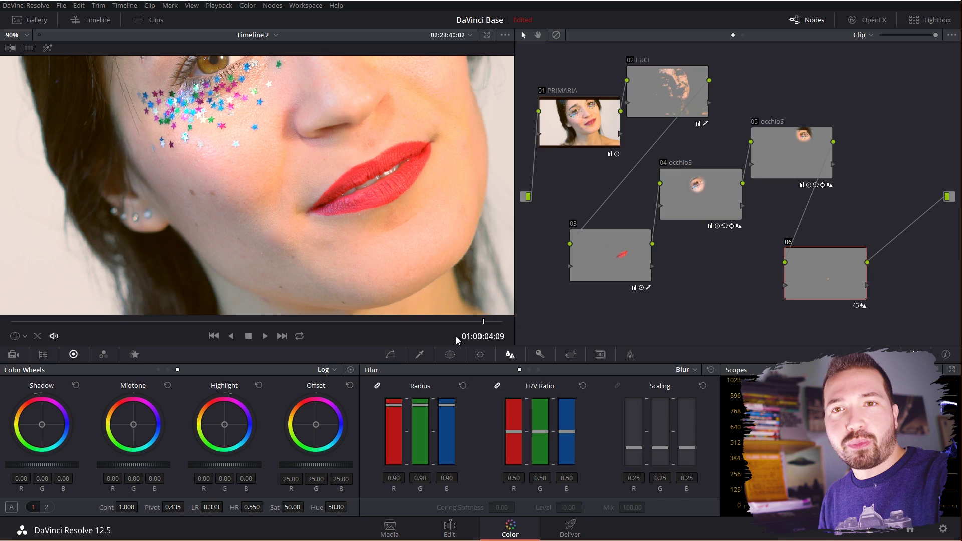
Step: Track the cheek window in reverse, then scrub and play back to check the track
{"action": "left_click", "coordinate": [480, 354]}
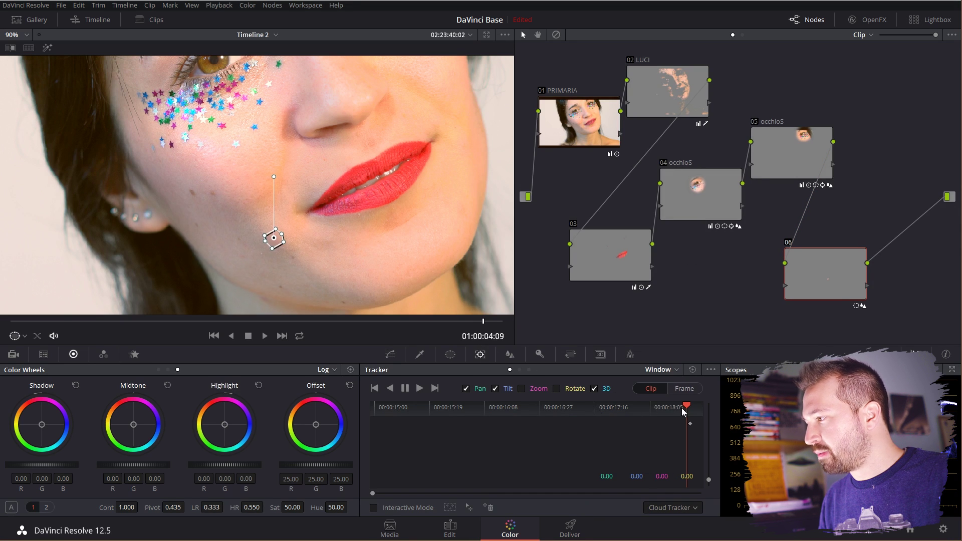
{"action": "left_click", "coordinate": [393, 387]}
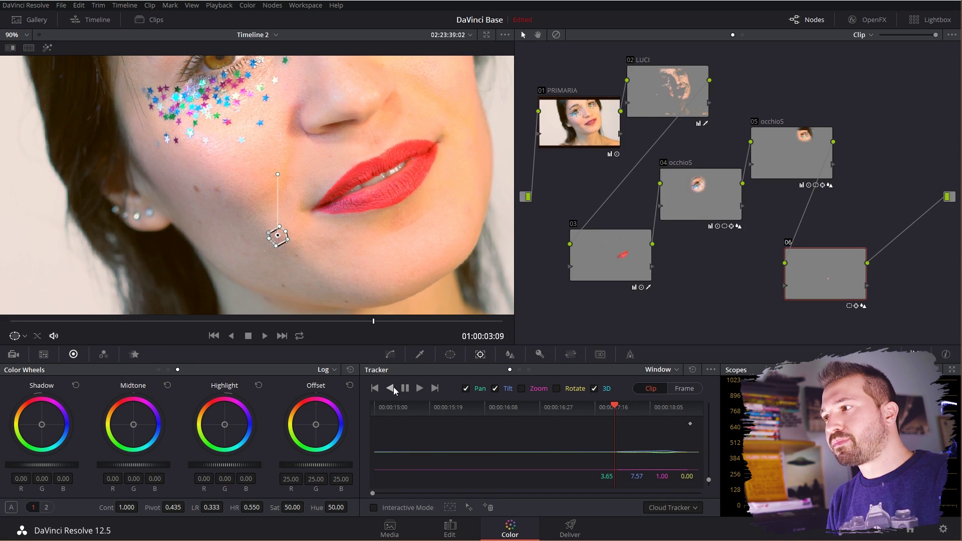
{"action": "left_click_drag", "start_coordinate": [117, 332], "coordinate": [398, 343]}
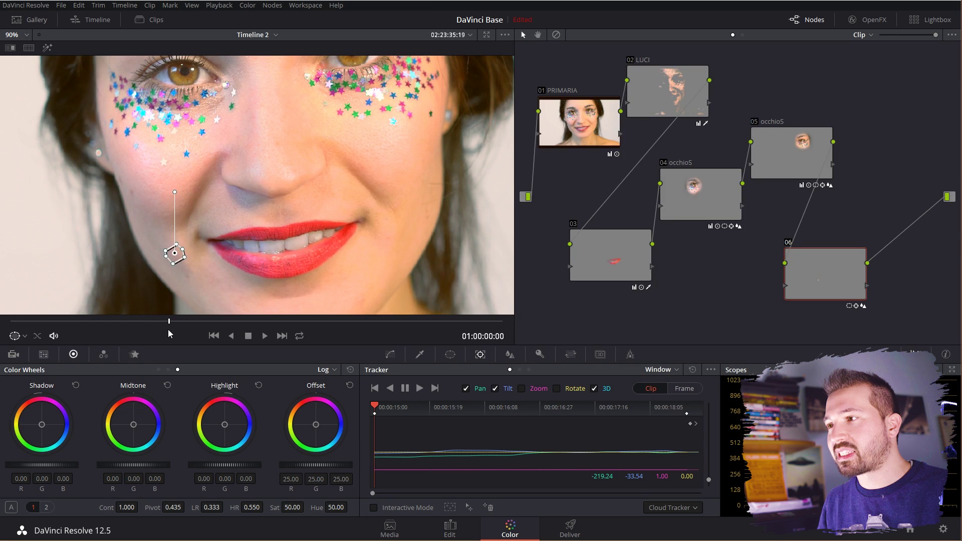
{"action": "key", "text": "space"}
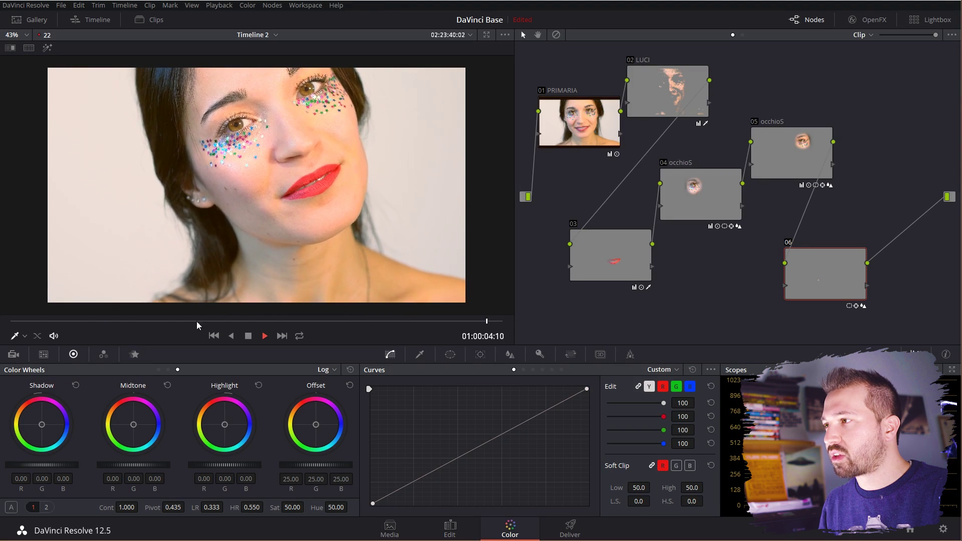
{"action": "left_click", "coordinate": [555, 35]}
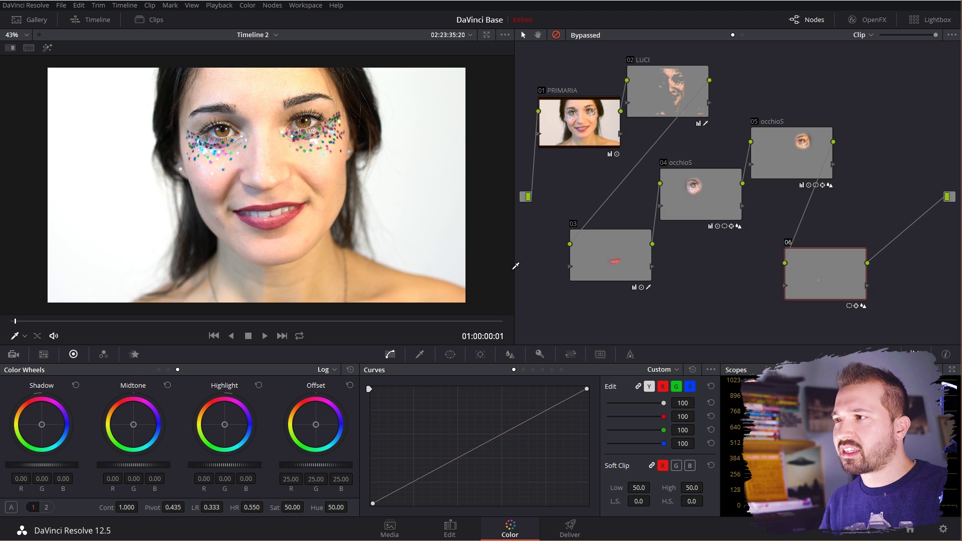
{"action": "key", "text": "space"}
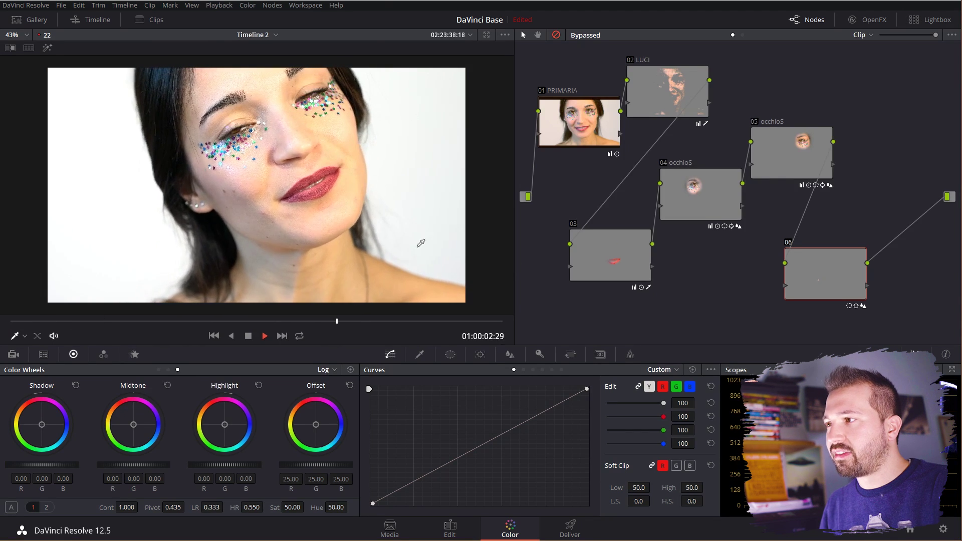
{"action": "key", "text": "space"}
{"action": "left_click", "coordinate": [556, 35]}
{"action": "key", "text": "space"}
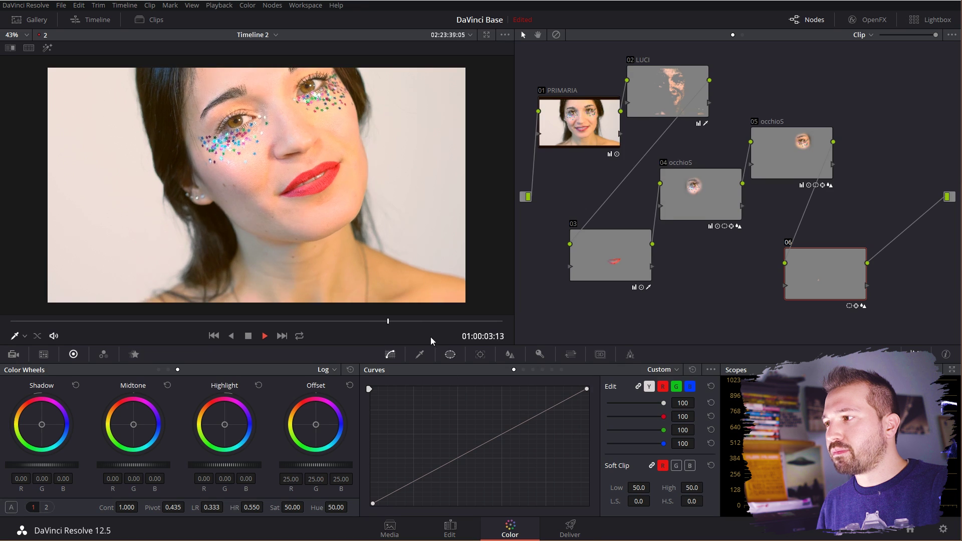
{"action": "left_click", "coordinate": [49, 320]}
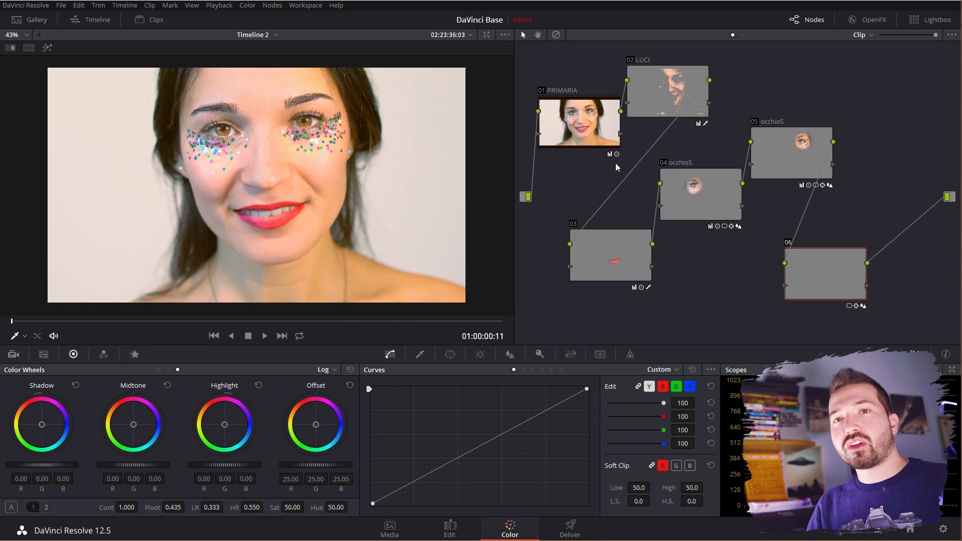
{"action": "key", "text": "Home"}
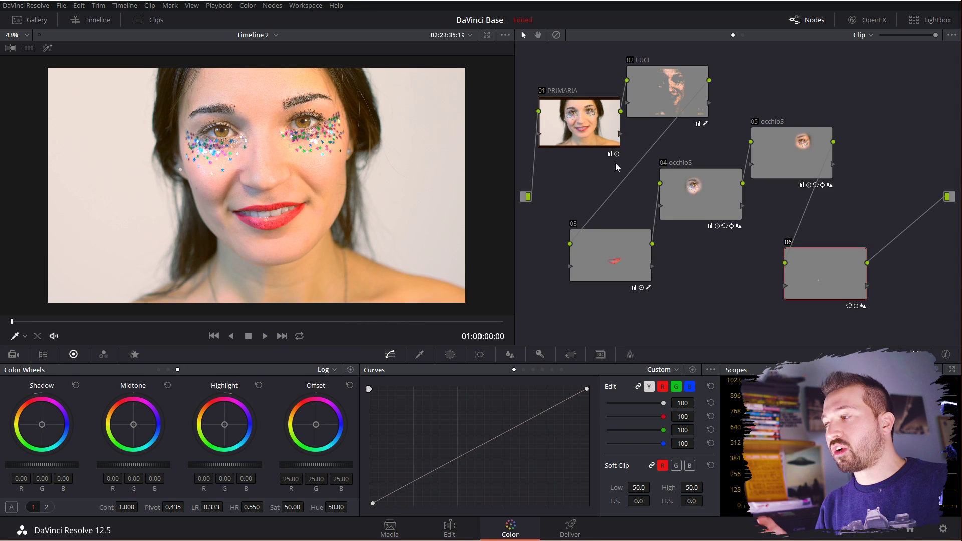